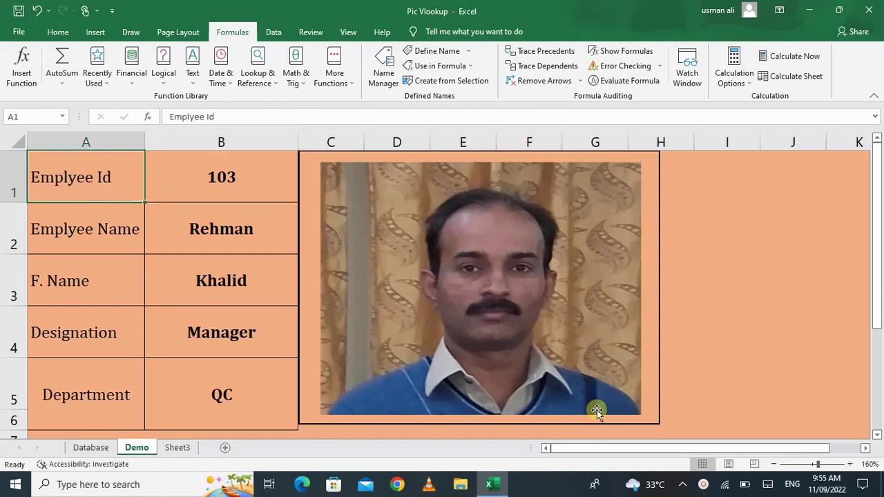
Step: Enter employee IDs 101, 102 and 103 in turn to see each record update
key(Right)
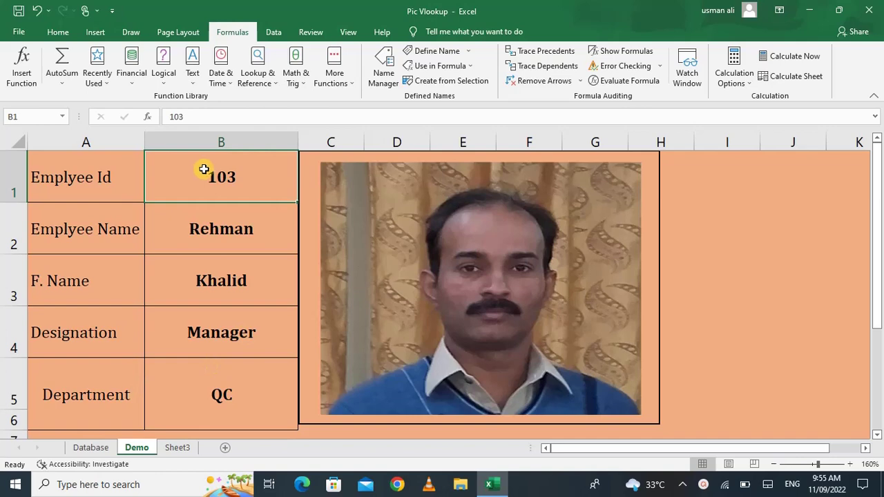
text(101)
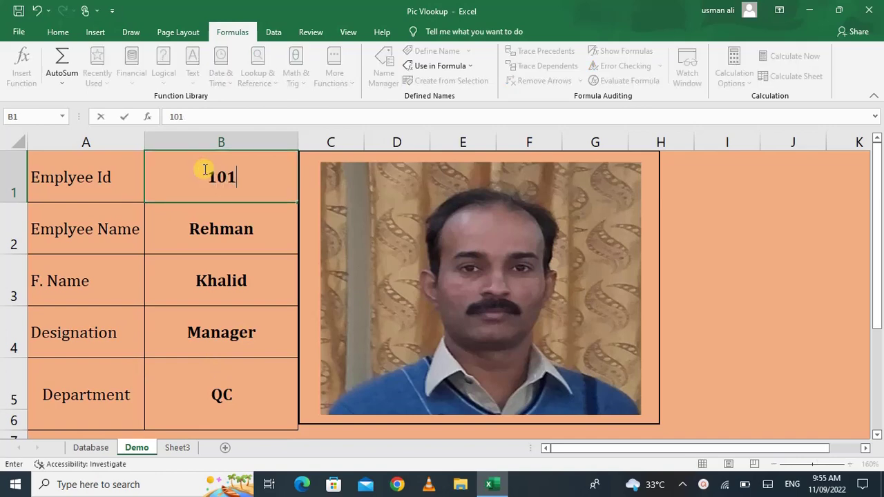
key(Return)
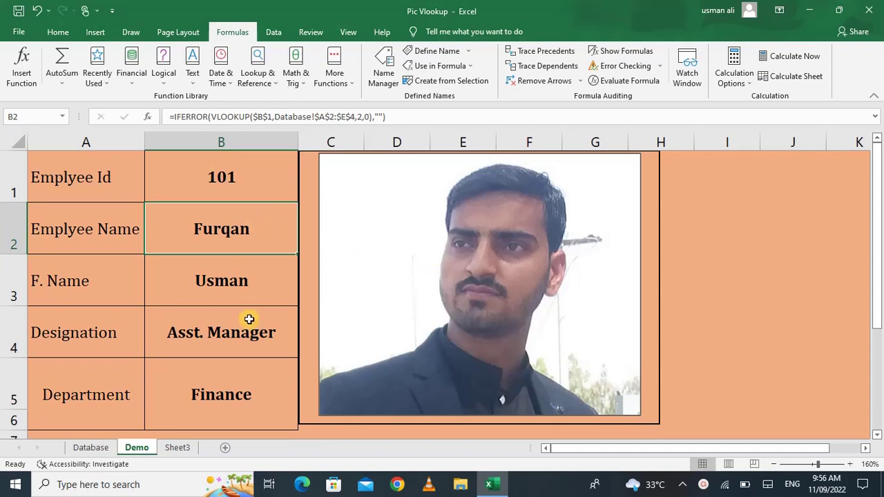
click(209, 189)
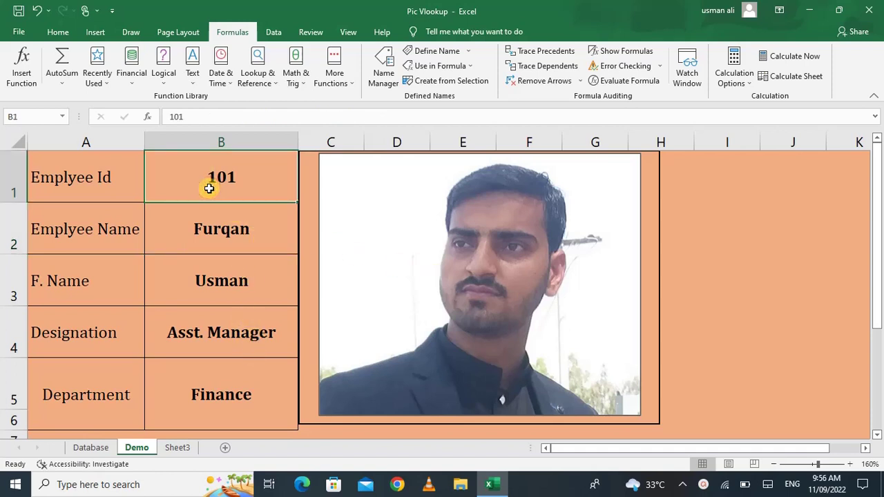
text(102)
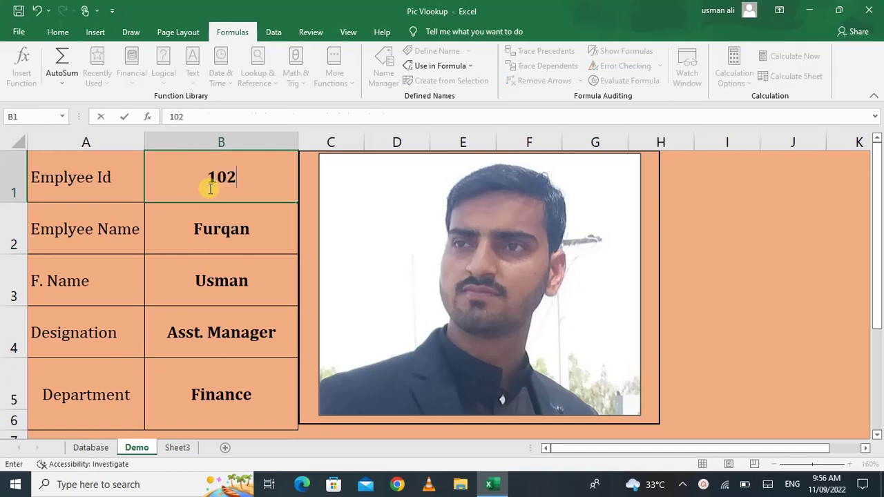
key(Return)
click(209, 188)
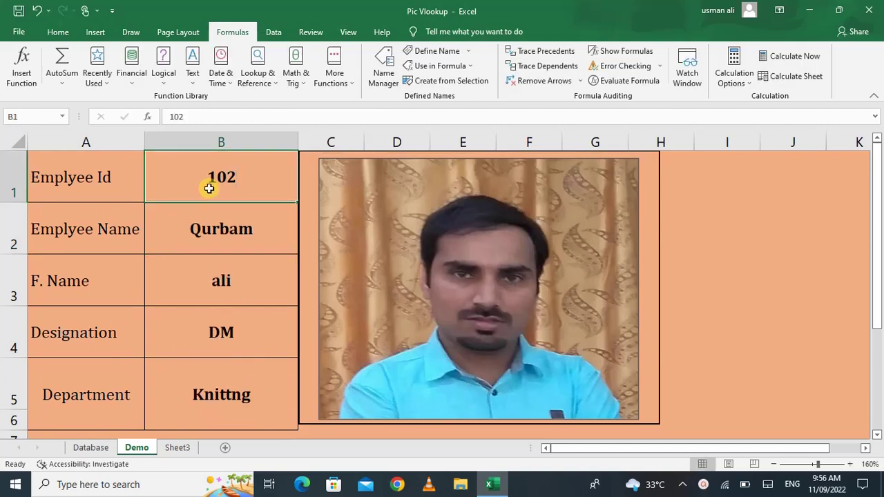
text(103)
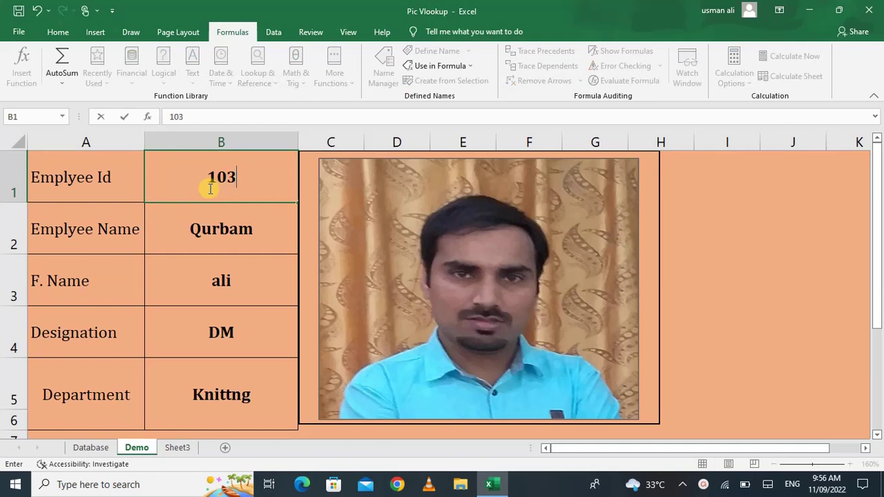
key(Return)
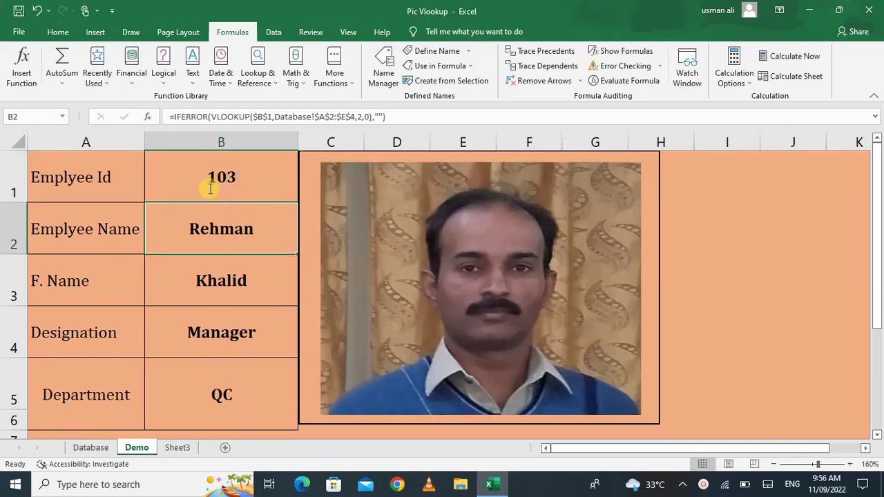
key(Left)
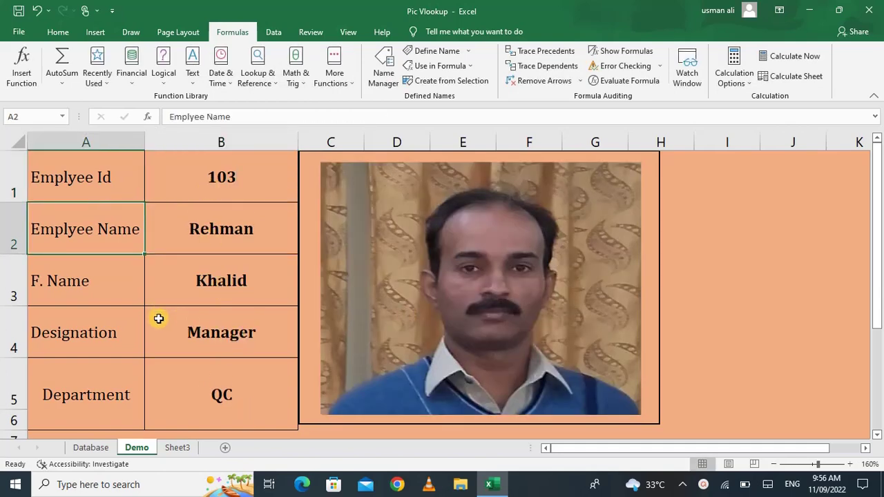
Step: On Sheet3, enter employee ID 101 in cell B1
click(177, 449)
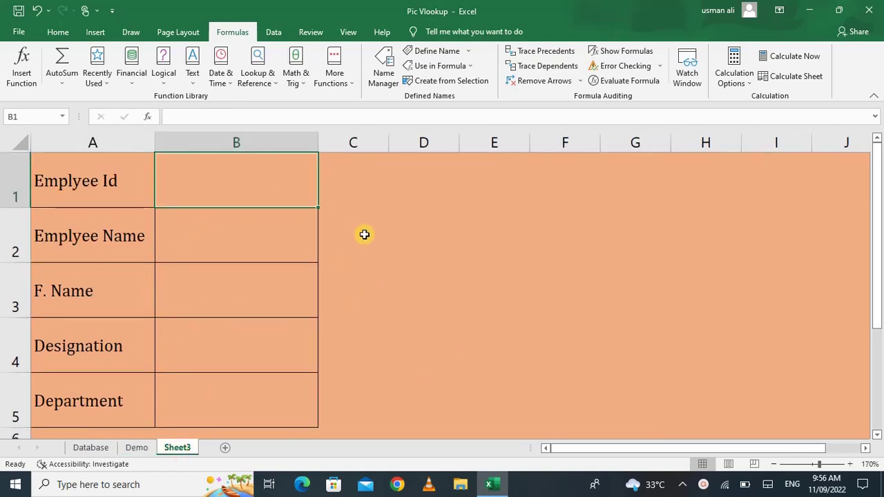
click(245, 186)
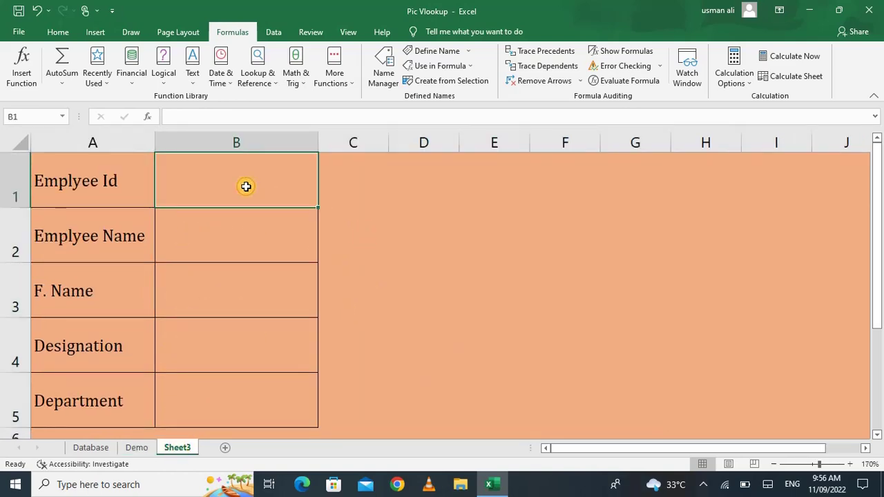
text(10)
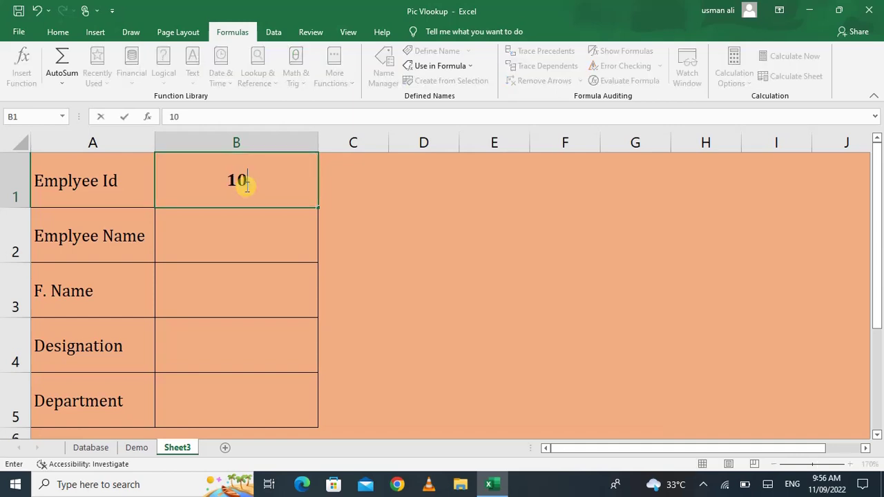
text(1)
key(Return)
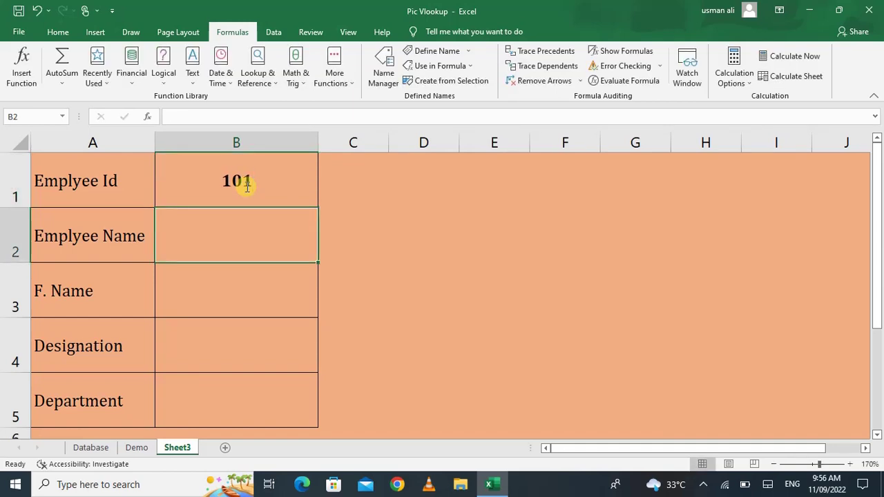
Step: Start a VLOOKUP in B2 using the absolute lookup value $B$1
text(=v)
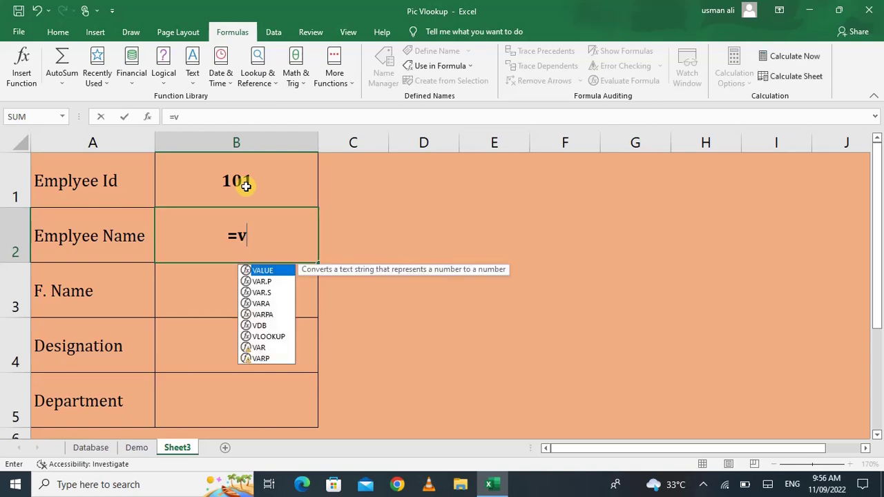
text(loo)
key(Tab)
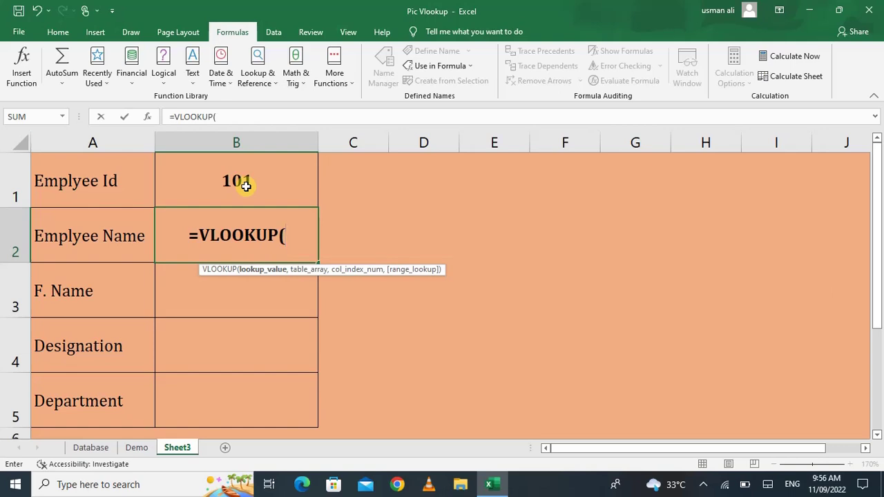
click(245, 187)
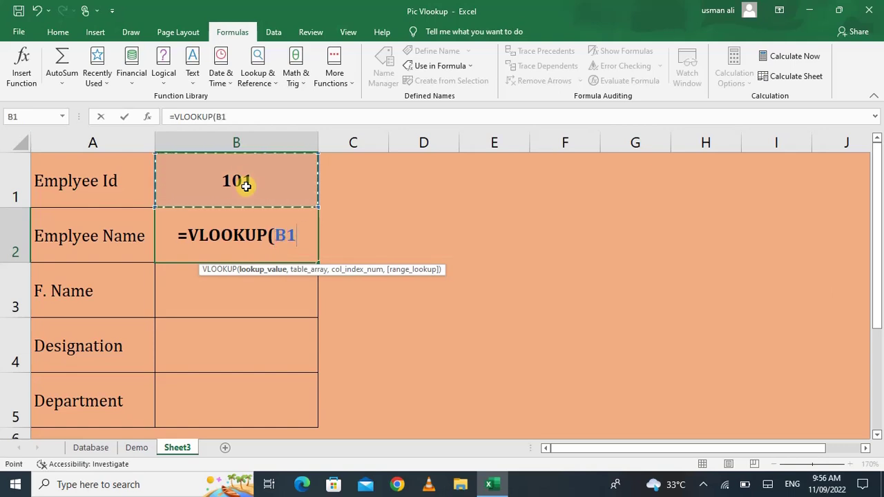
key(F4)
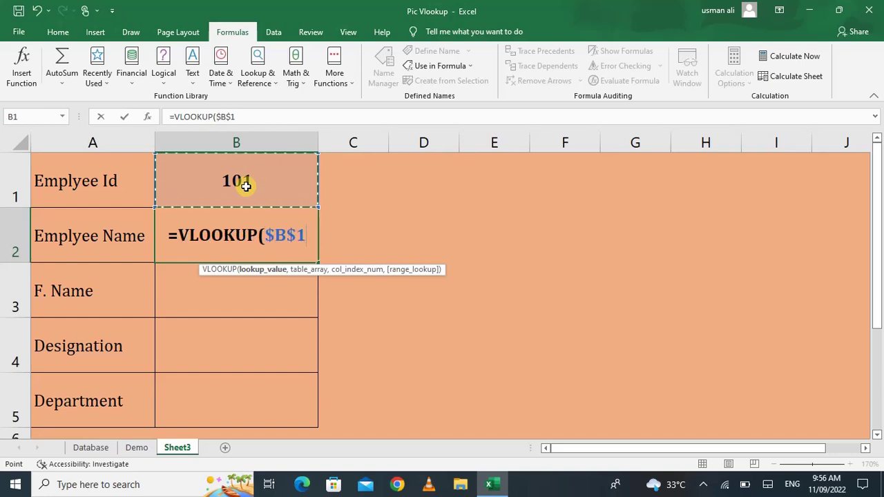
text(,)
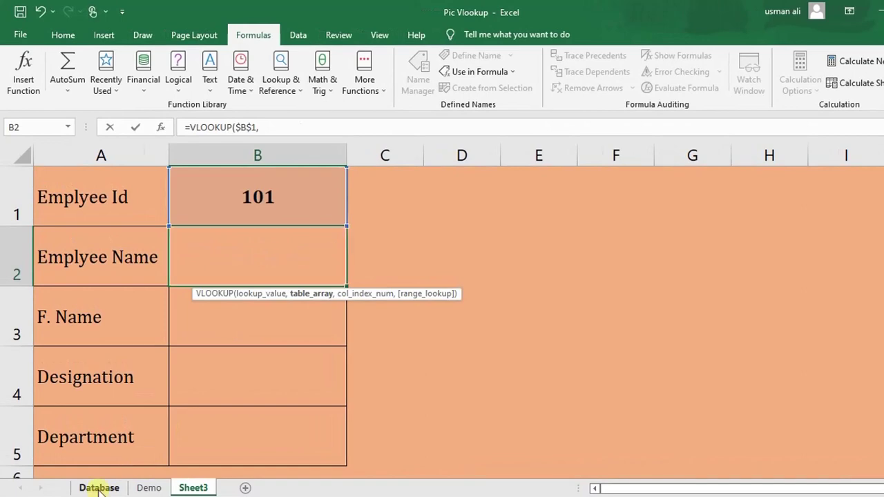
Step: Add the absolute Database!$A$2:$E$4 table range, column 2 and exact match to the VLOOKUP
click(99, 488)
click(72, 389)
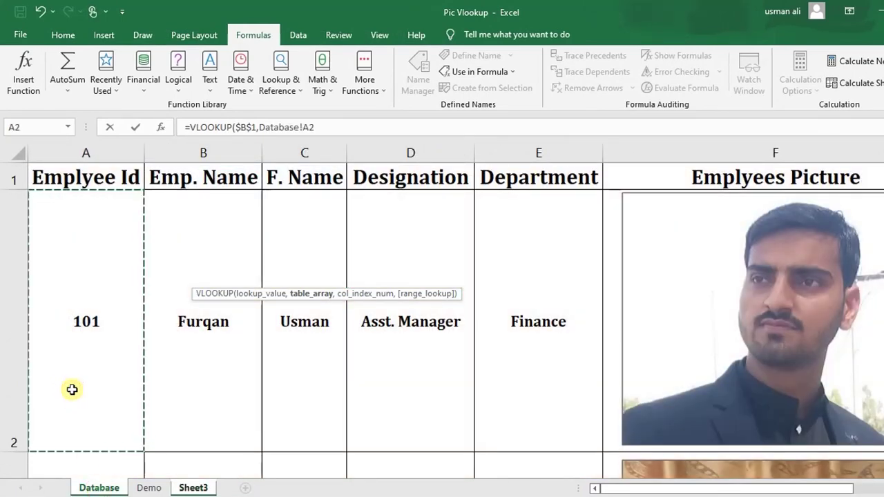
key(shift+Right)
key(shift+Right)
key(shift+Right)
key(shift+Right)
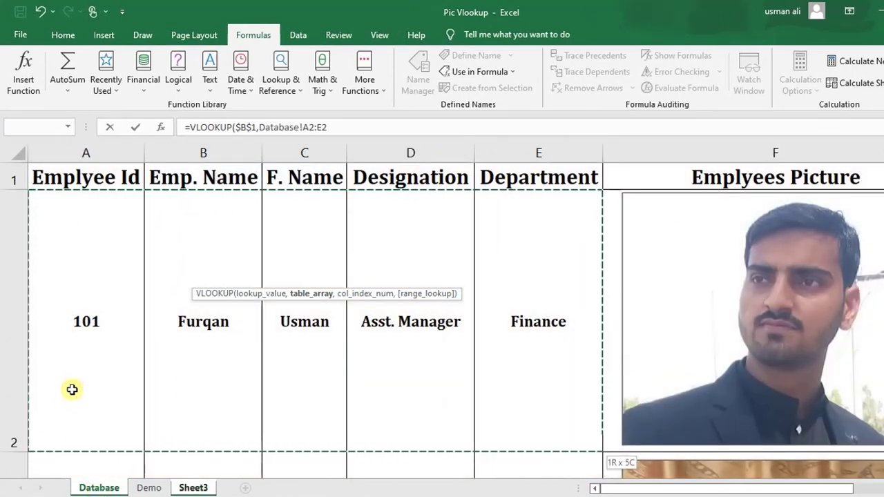
key(shift+Down)
key(shift+Down)
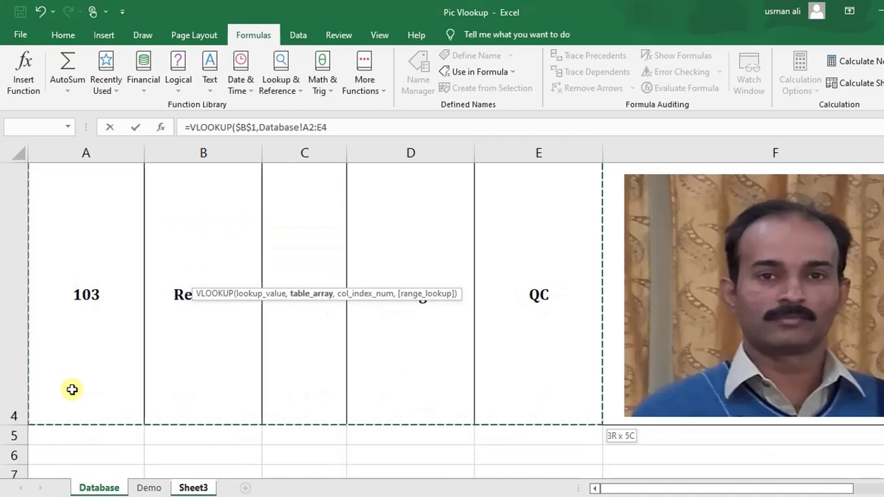
key(F4)
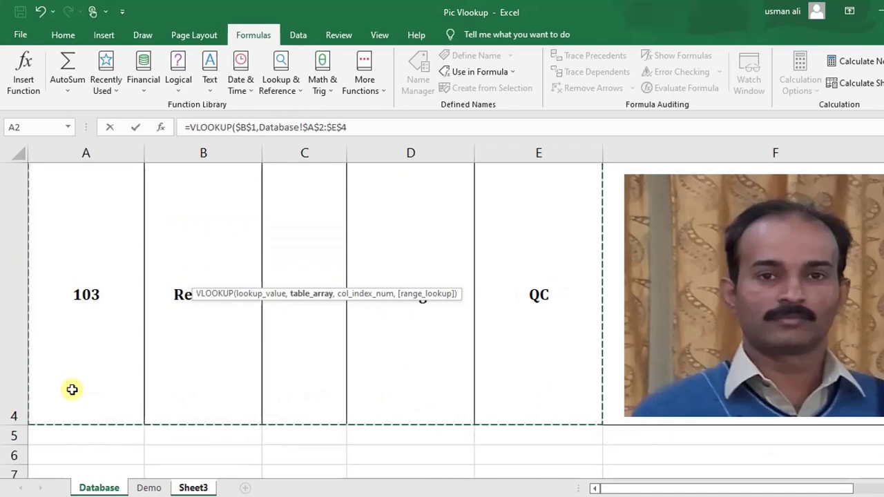
text(,2)
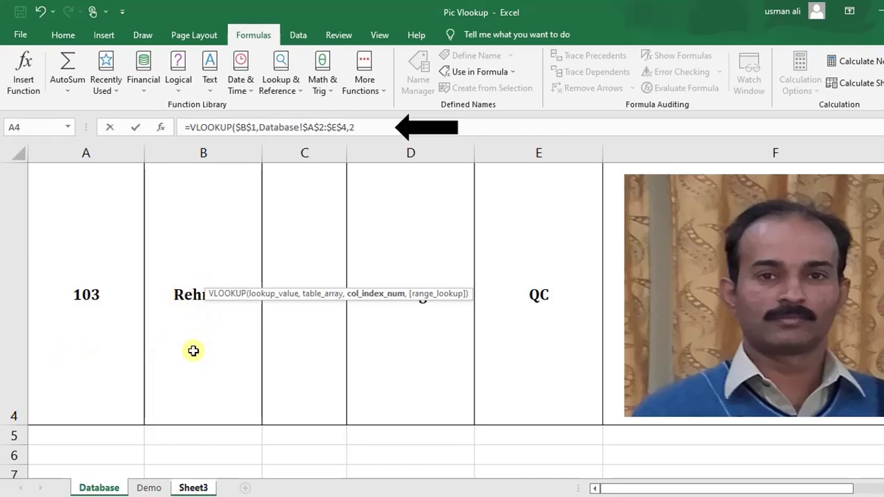
text(,)
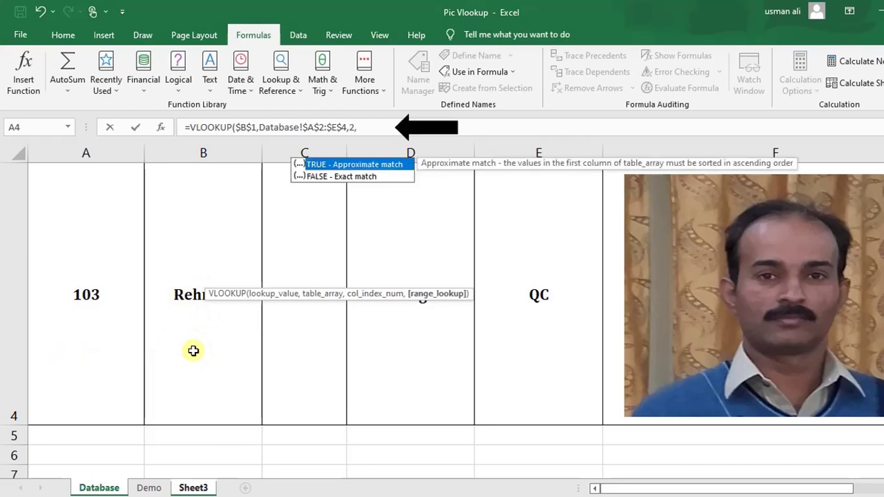
text(0)
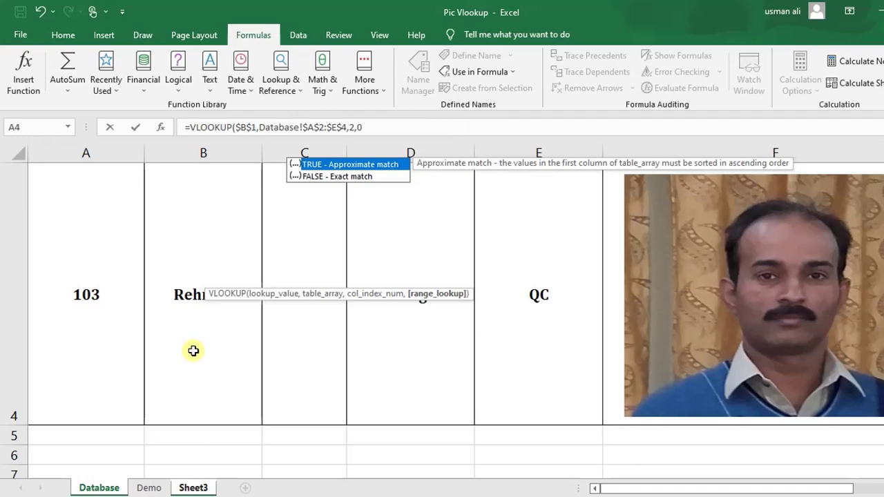
text())
Step: Finish B2 to show Furqan, then copy it to B3 with column index 3 for Usman
key(Return)
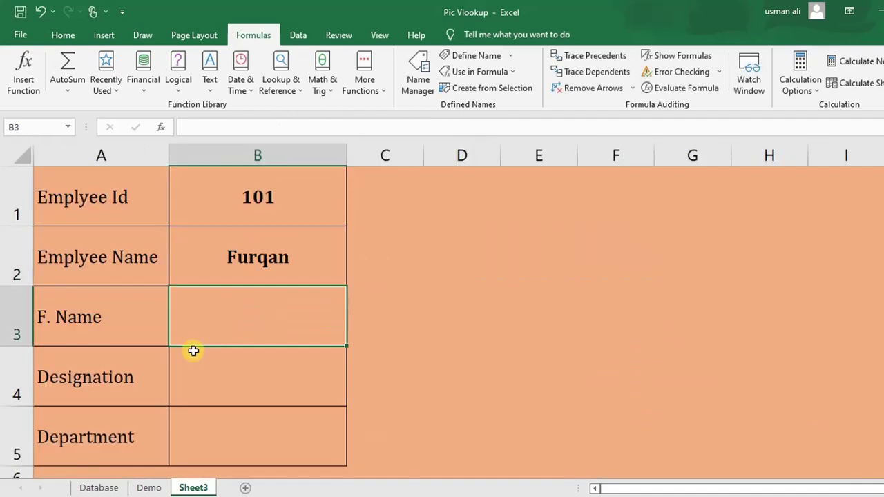
key(Up)
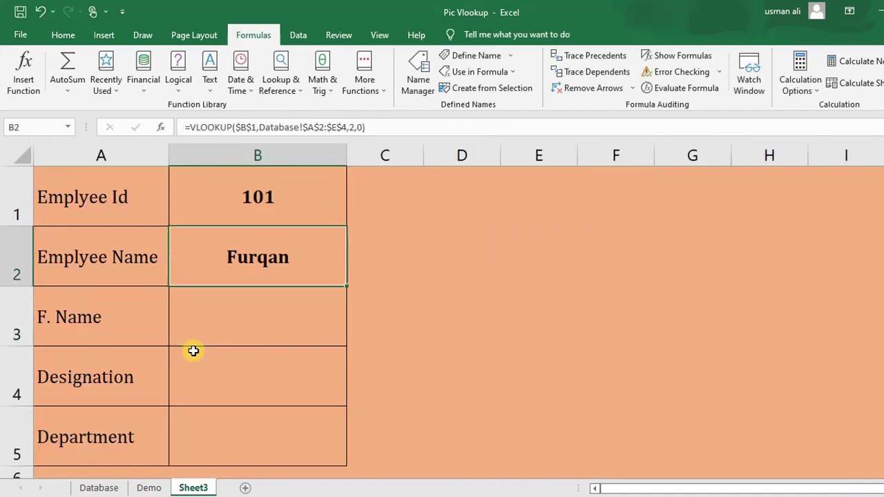
key(ctrl+c)
key(Down)
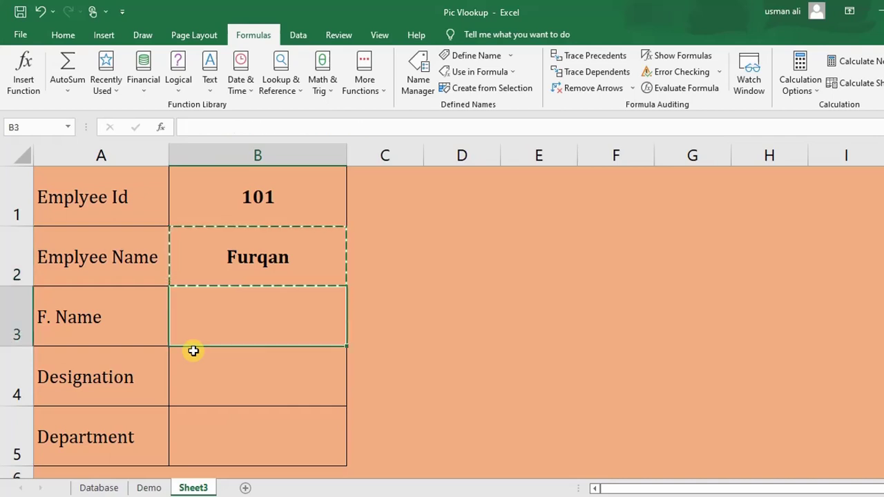
key(ctrl+v)
key(F2)
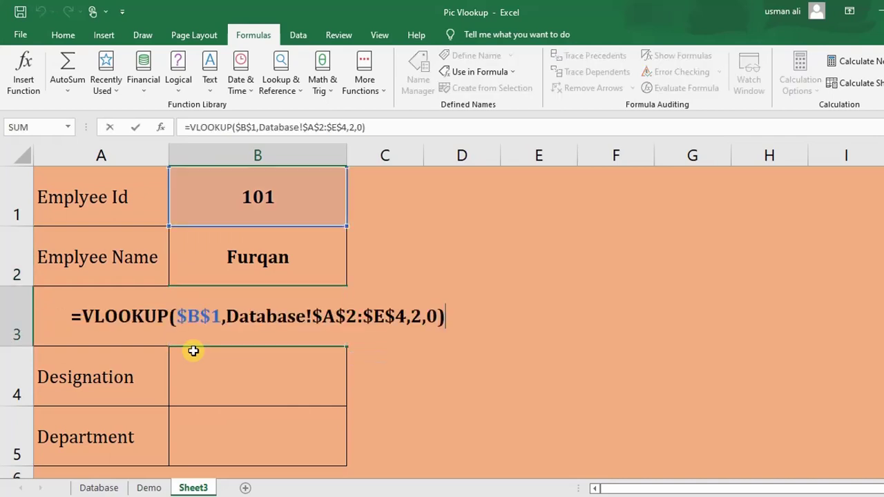
key(Left)
key(Left)
key(Left)
key(BackSpace)
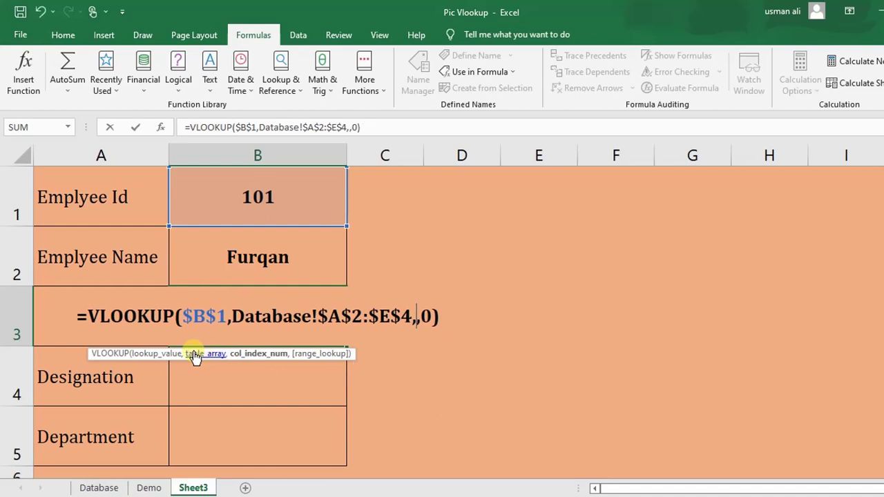
text(3)
key(Return)
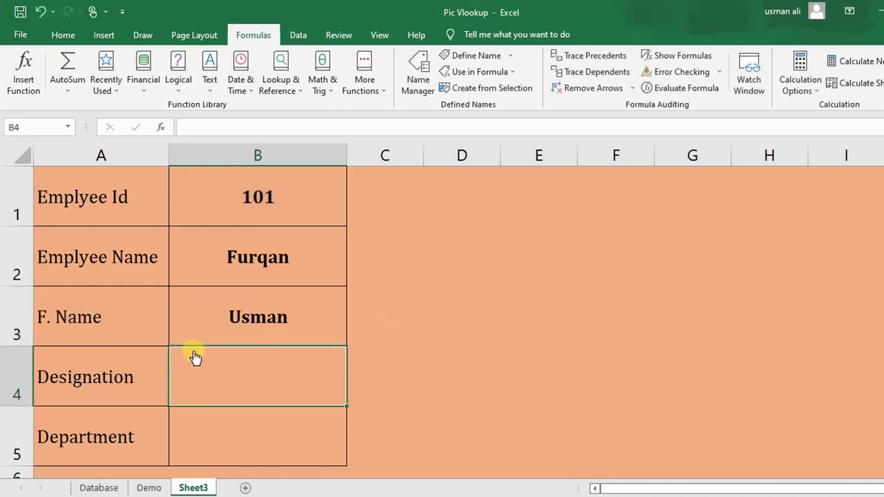
Step: Copy the formula to B4 with column index 4 so Designation shows Asst. Manager
key(Up)
key(ctrl+c)
key(Down)
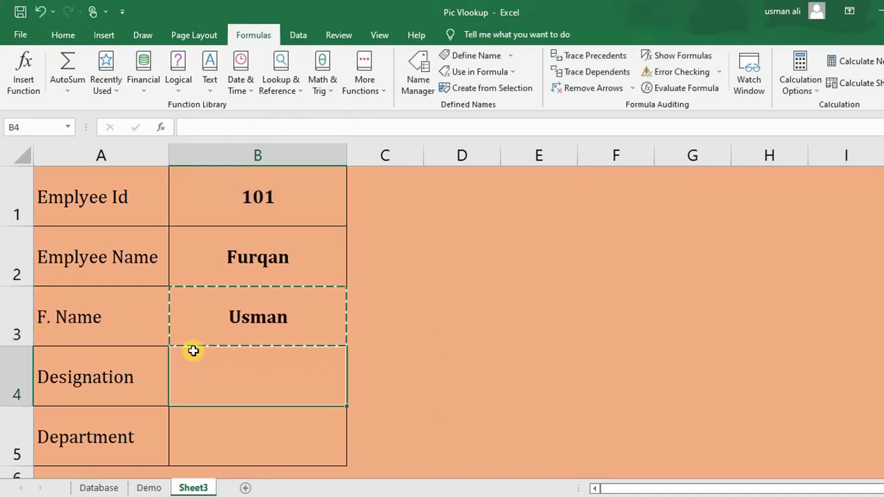
key(ctrl+v)
key(F2)
key(Left)
key(Left)
key(Left)
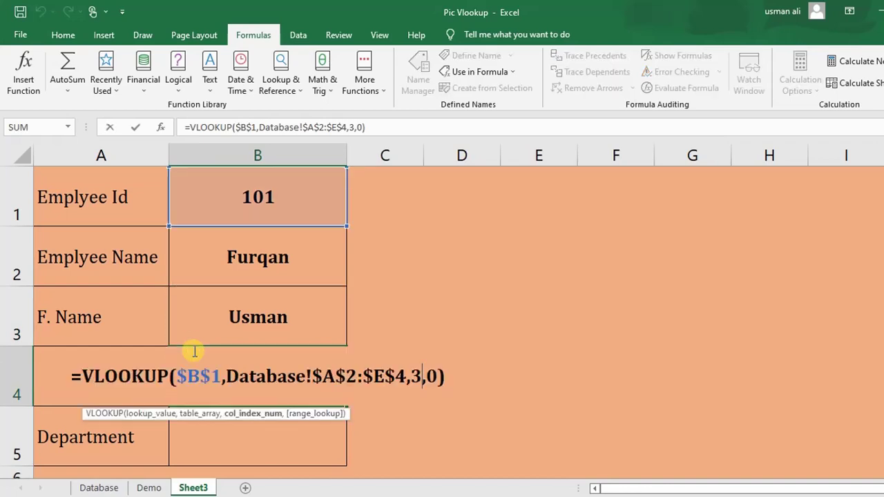
key(BackSpace)
text(4)
key(Return)
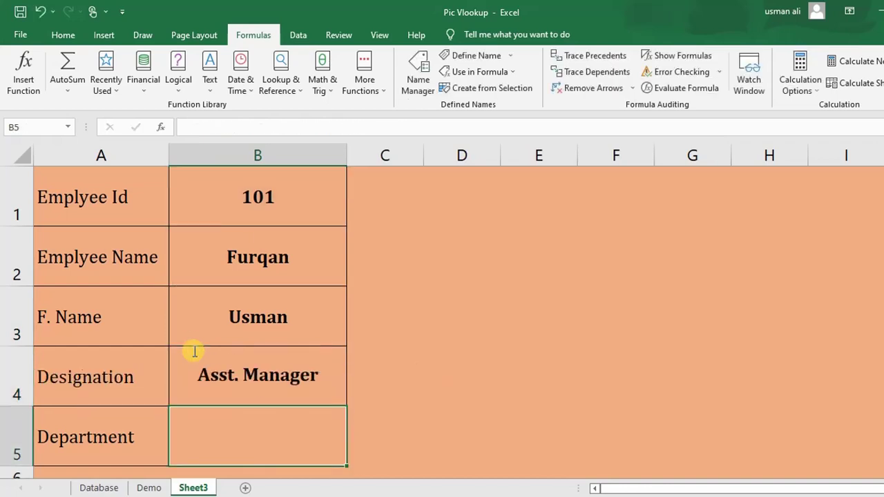
Step: Copy the formula to B5 with column index 5 so Department shows Finance
key(Up)
key(ctrl+c)
key(Down)
key(ctrl+v)
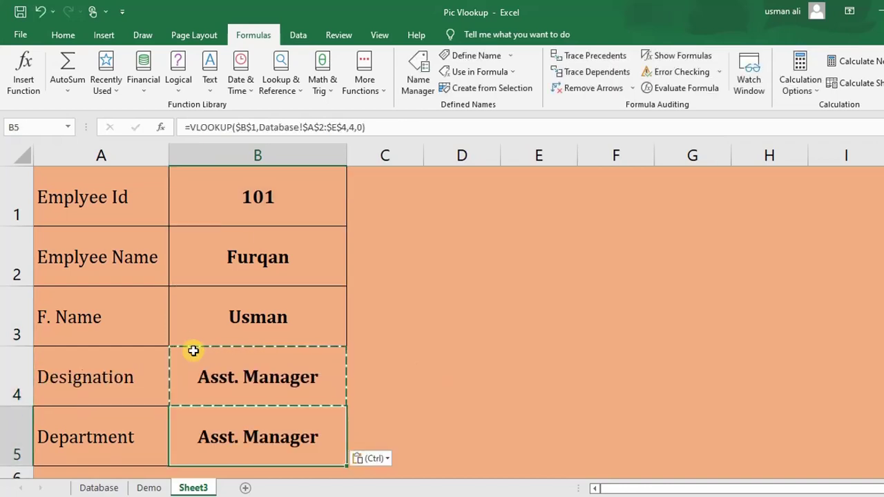
key(F2)
key(Left)
key(Left)
key(Left)
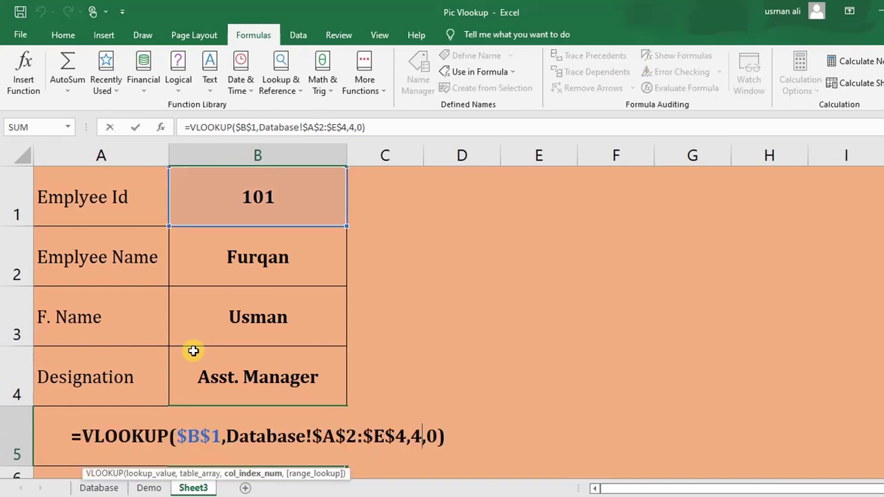
key(BackSpace)
text(5)
key(Return)
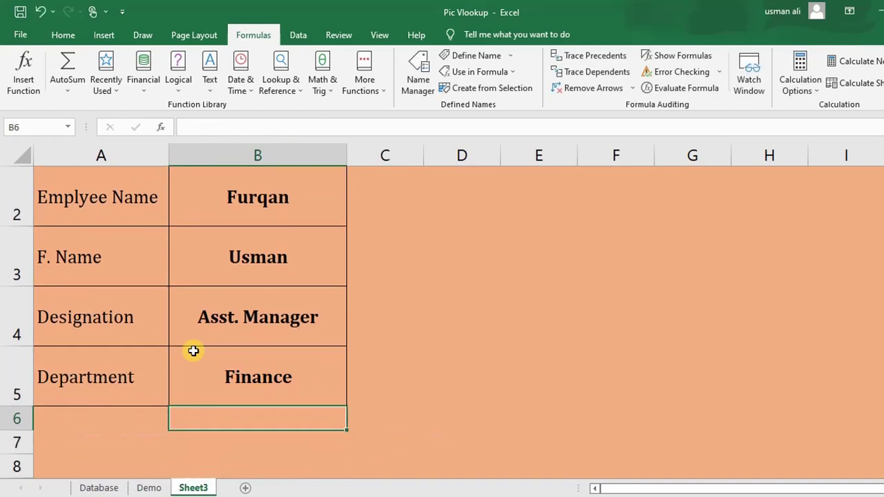
Step: Select the empty block C1:G5 beside the employee table
key(Up)
key(Up)
key(Up)
key(Up)
key(Right)
key(shift+Right)
key(shift+Right)
key(shift+Right)
key(shift+Down)
key(shift+Down)
key(shift+Down)
scroll(194, 351, up, 1)
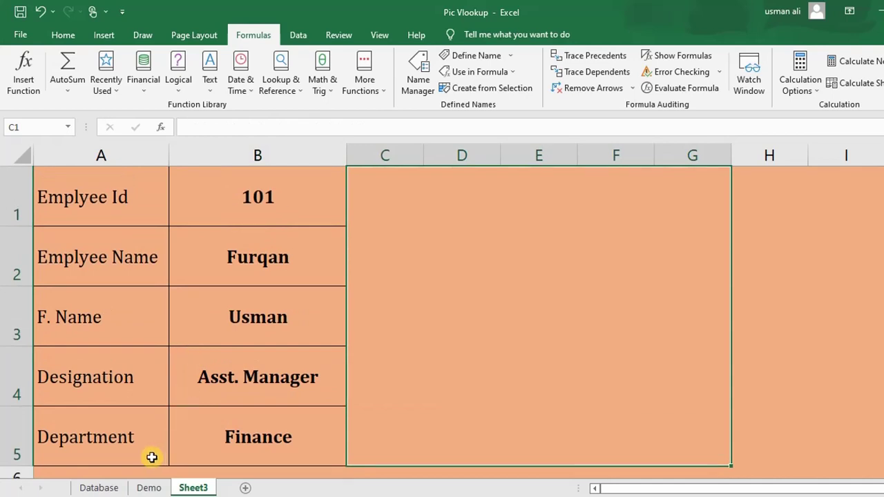
Step: Copy the first employee's photo cell F2 on the Database sheet
click(101, 488)
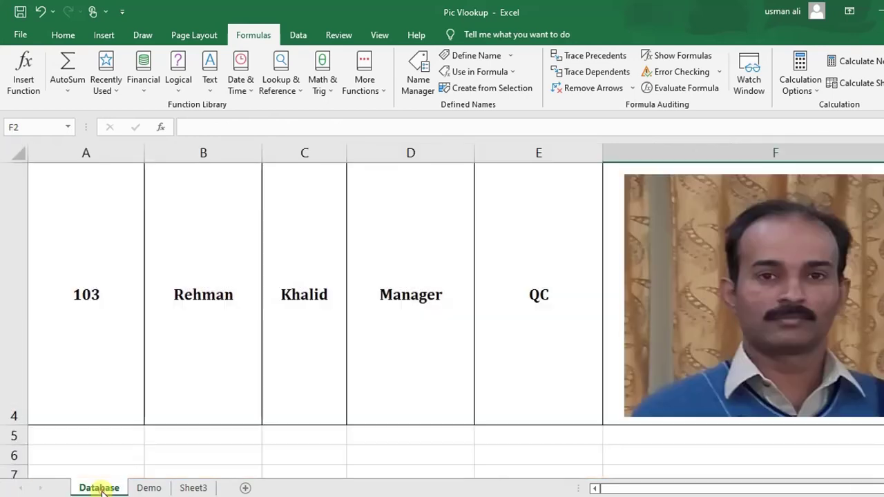
click(394, 366)
key(Up)
key(Up)
key(Up)
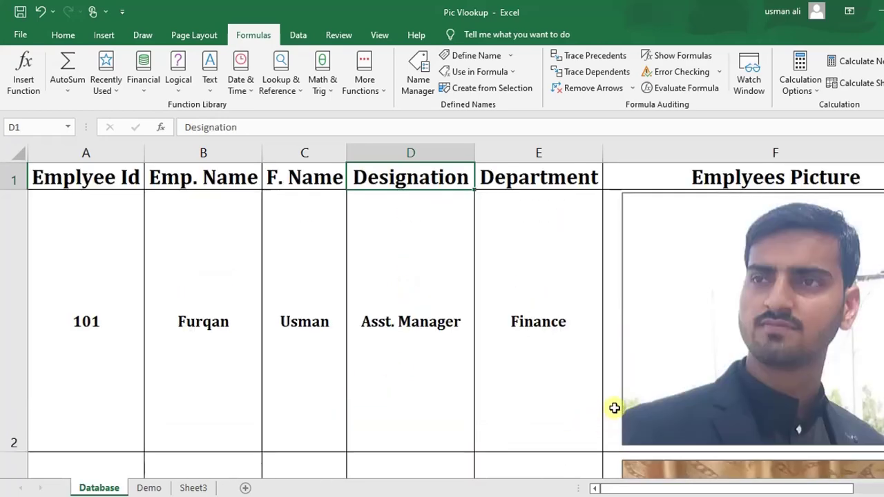
click(614, 408)
key(ctrl+c)
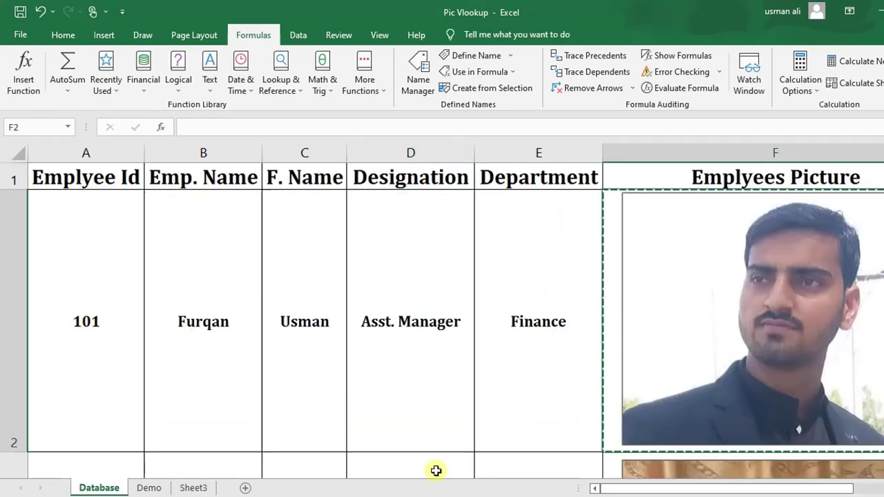
Step: Paste it into Sheet3's C1:G5 block as a Linked Picture
click(195, 487)
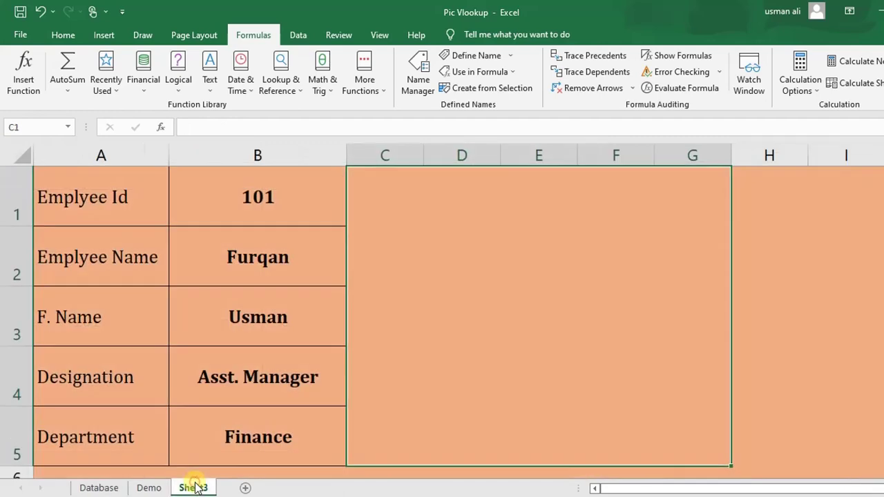
right_click(511, 260)
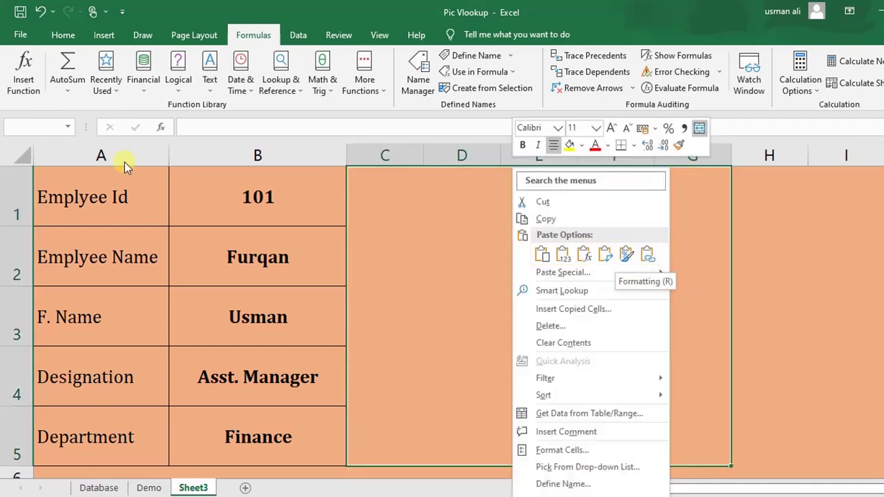
click(62, 34)
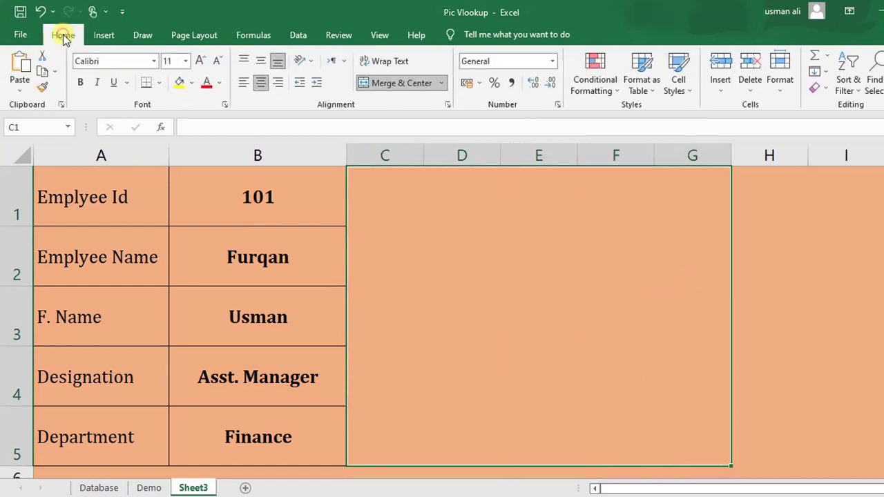
click(20, 90)
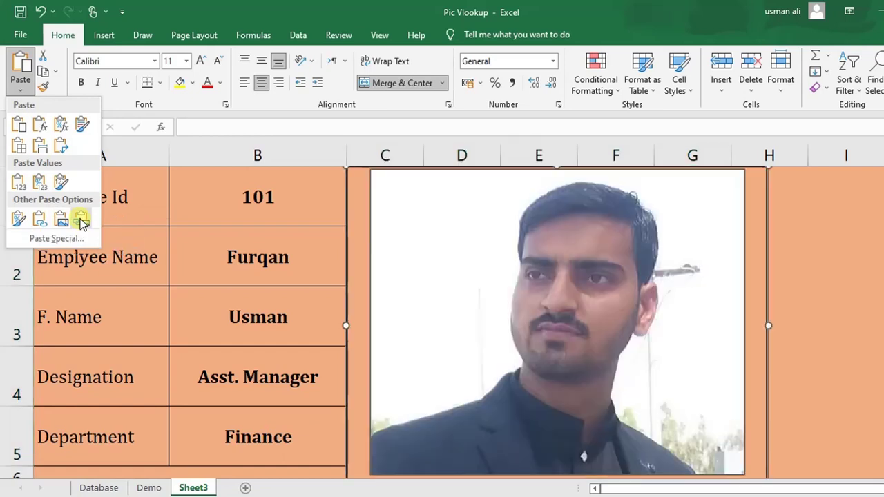
click(83, 222)
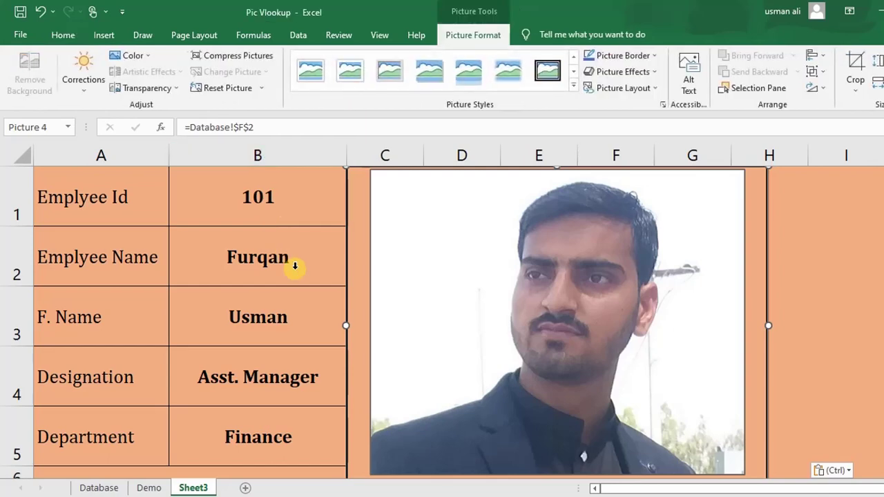
Step: Create a new defined name called Photo in the Name Manager
click(279, 38)
click(404, 87)
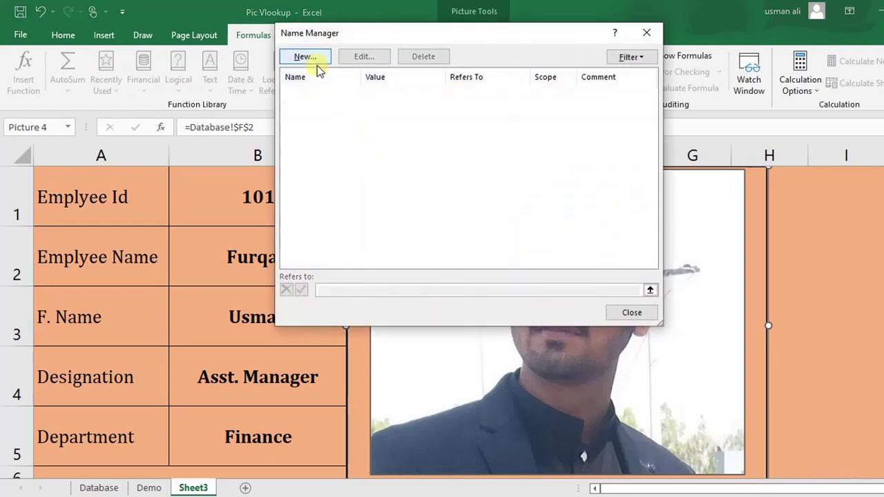
click(316, 59)
text(P)
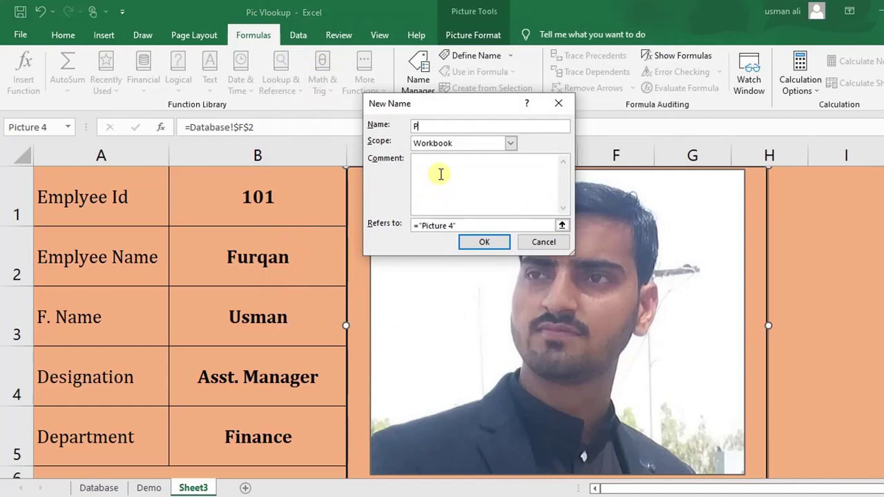
text(hoto)
Step: Set its Refers to formula to begin =INDEX(Database!$F$2:$F$4,MATCH(
click(477, 225)
key(BackSpace)
key(BackSpace)
key(BackSpace)
key(BackSpace)
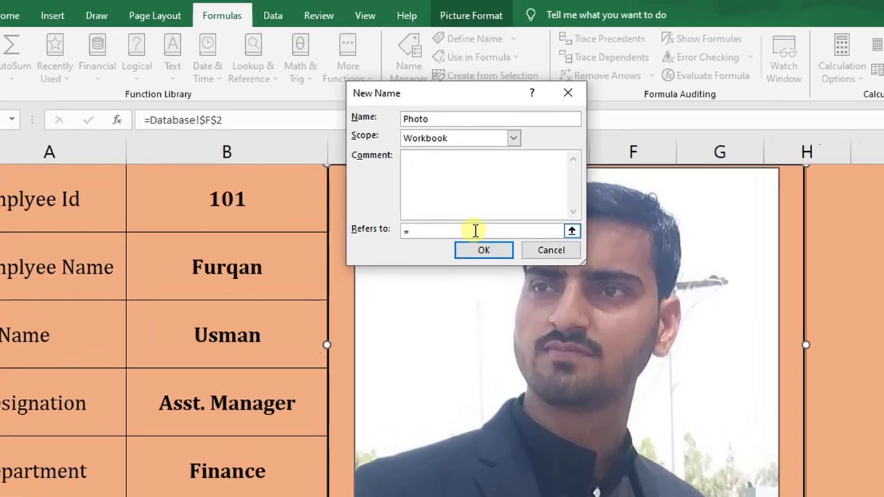
text(index()
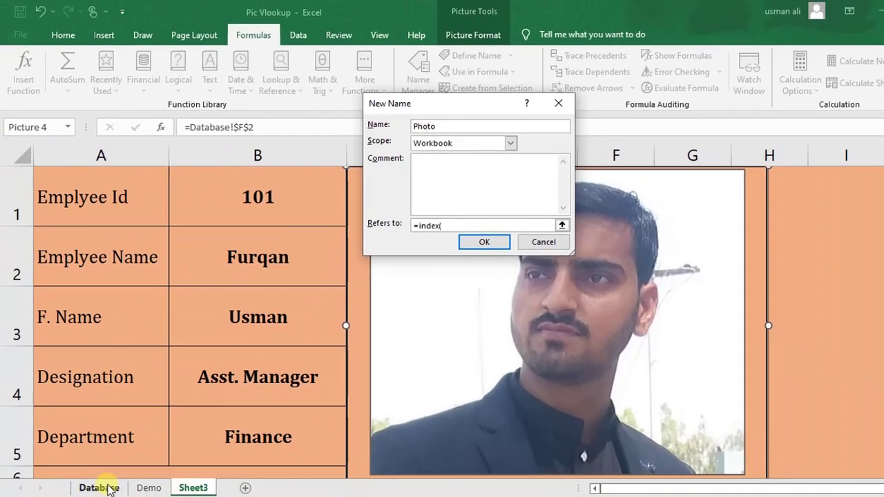
click(107, 488)
click(613, 282)
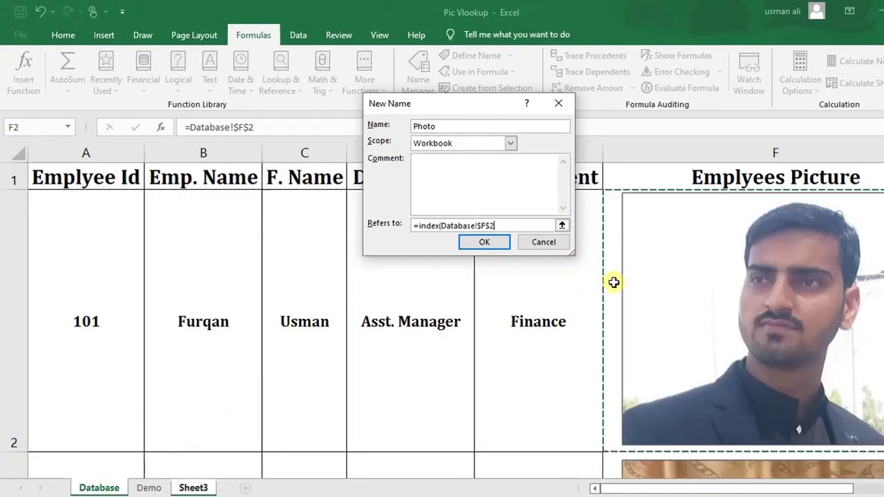
key(shift+Down)
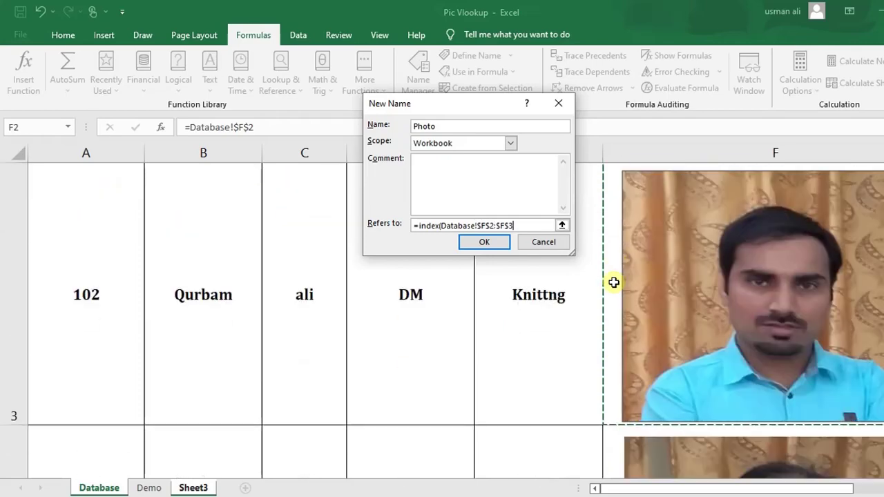
key(shift+Down)
text(,)
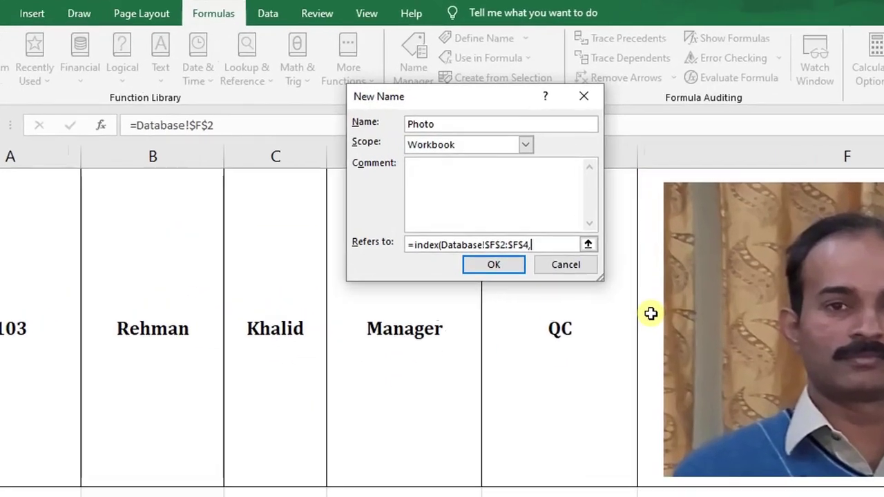
text(m)
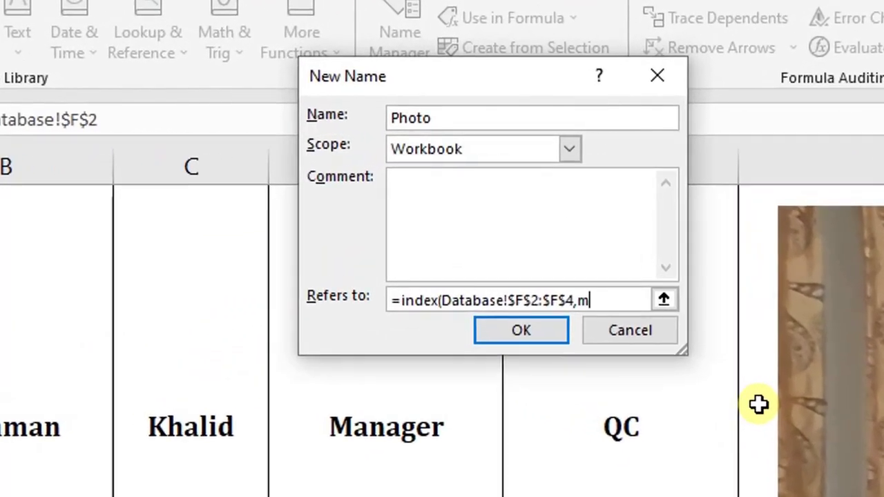
text(atch()
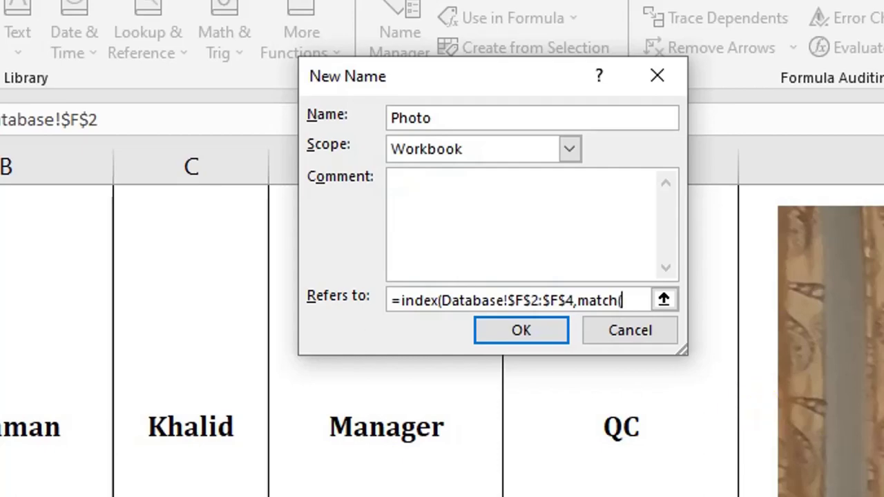
Step: Complete Photo with MATCH(Sheet3!$B$1,Database!$A$2:$A$4,0), save it and close Name Manager
click(185, 469)
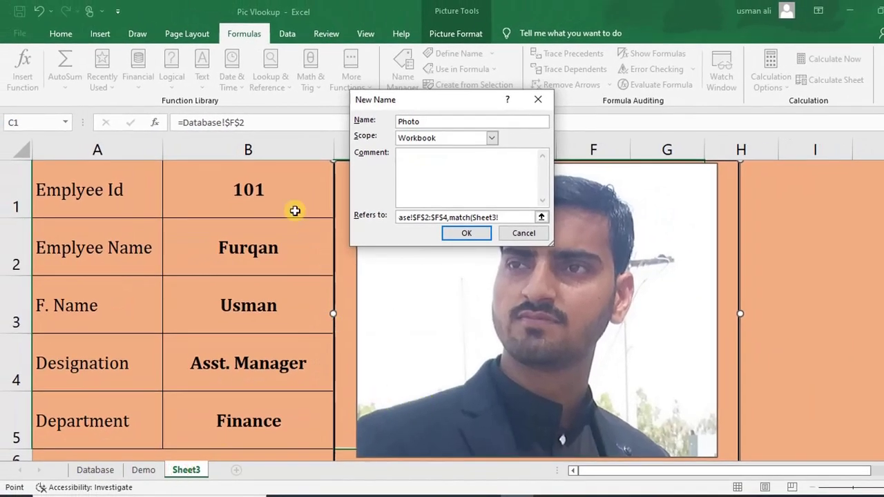
click(286, 199)
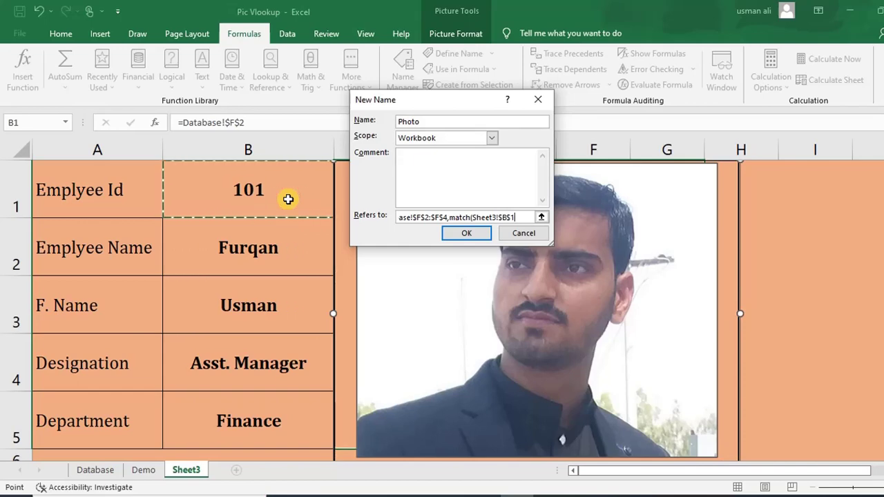
text(,)
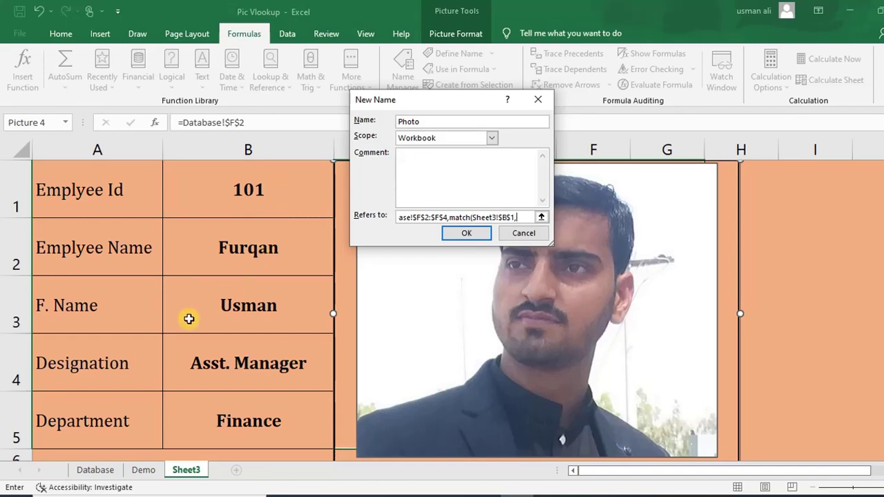
click(95, 474)
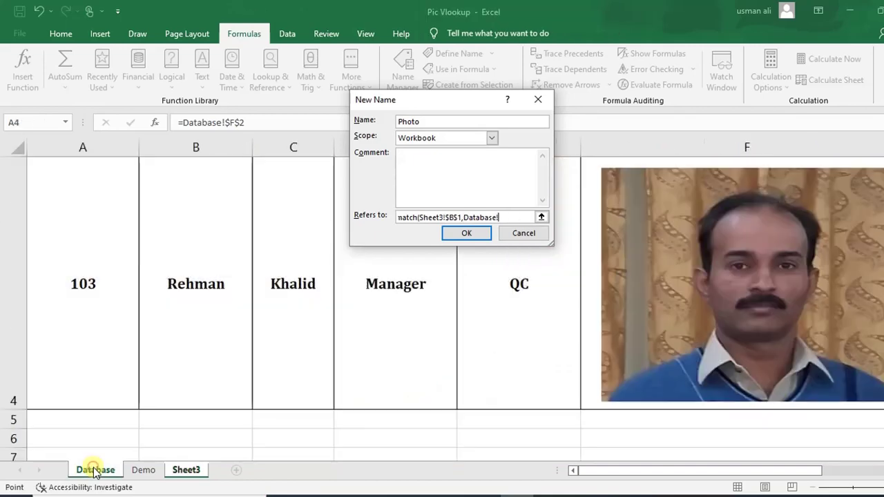
click(87, 347)
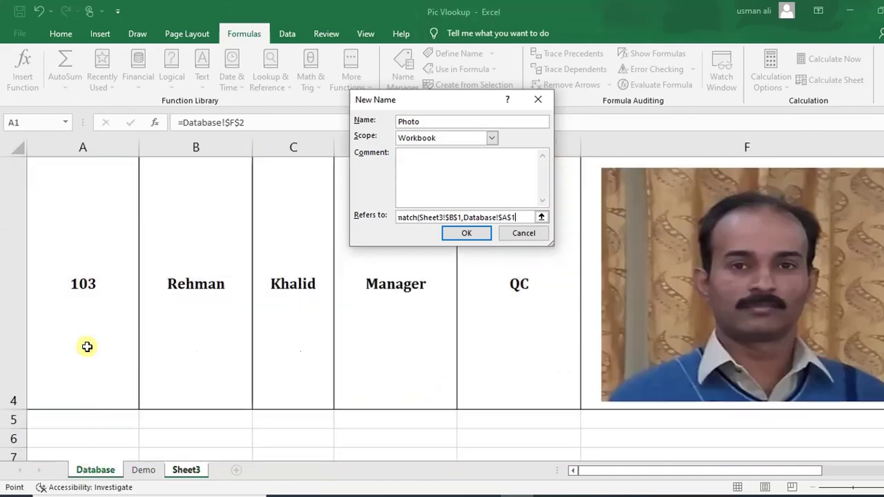
scroll(87, 346, up, 1)
shift+click(87, 346)
scroll(87, 347, down, 1)
scroll(87, 346, down, 1)
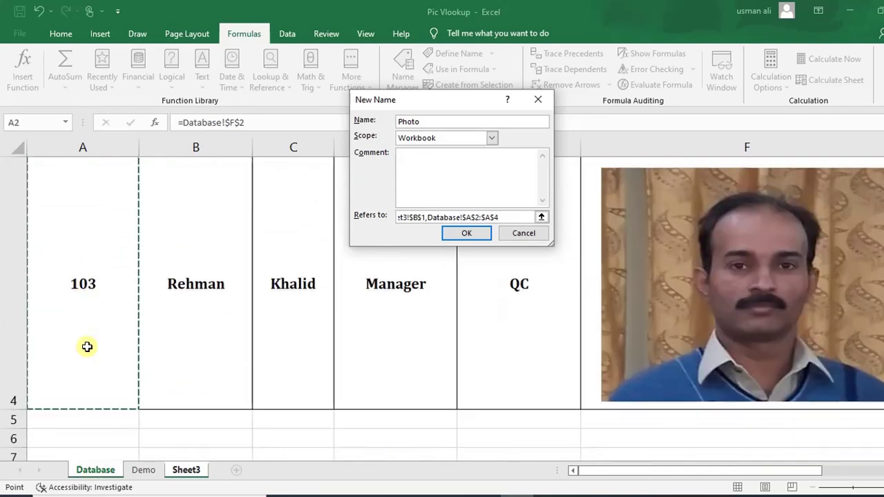
text(,0)))
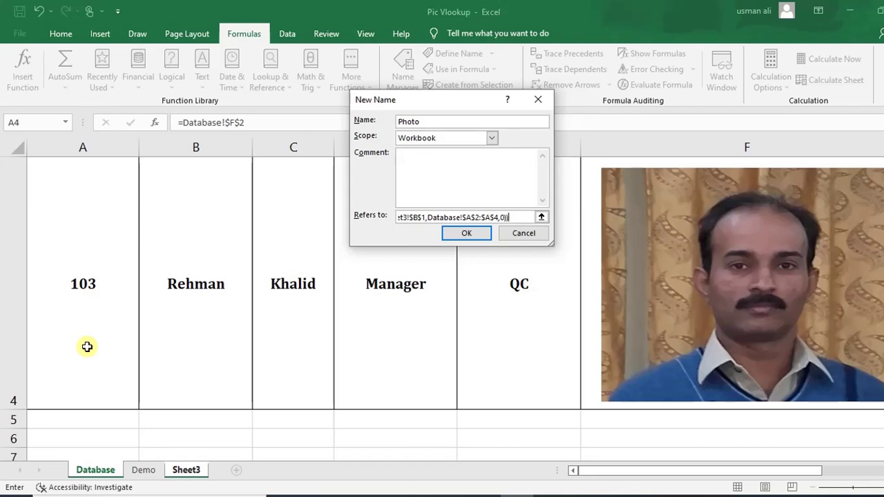
key(Return)
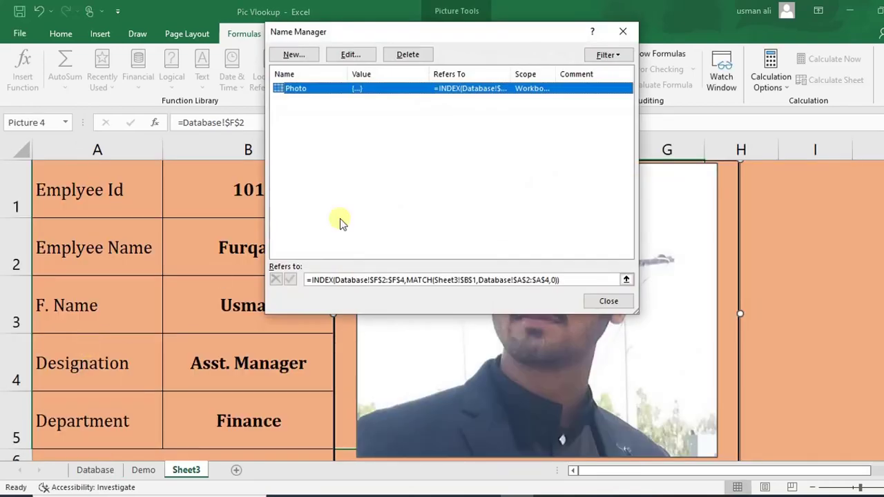
click(628, 32)
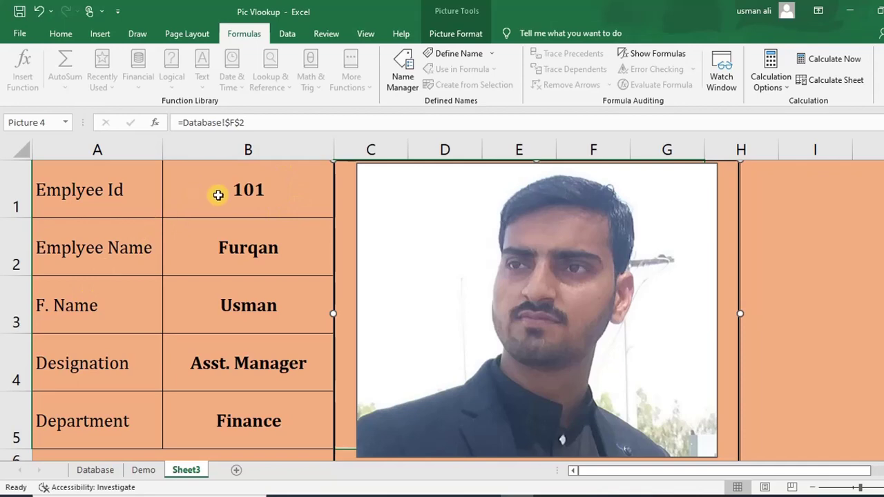
Step: Replace the picture's link formula =Database!$F$2 with =Photo
click(295, 122)
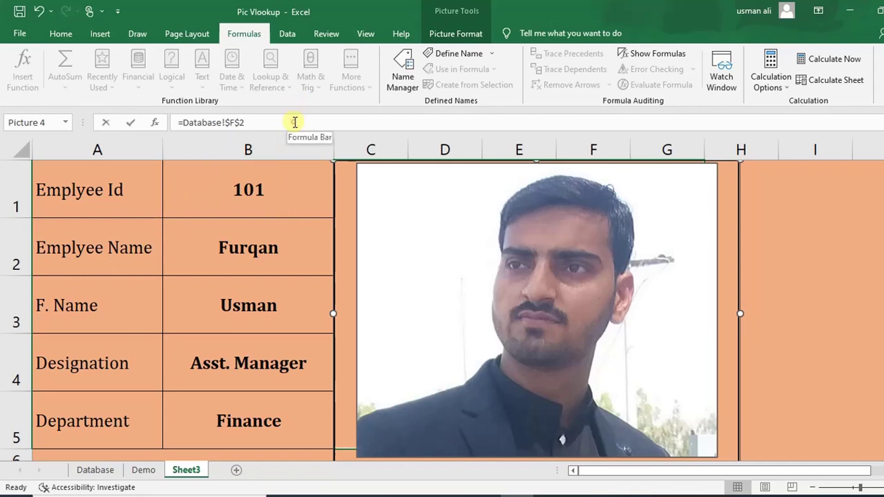
click(295, 122)
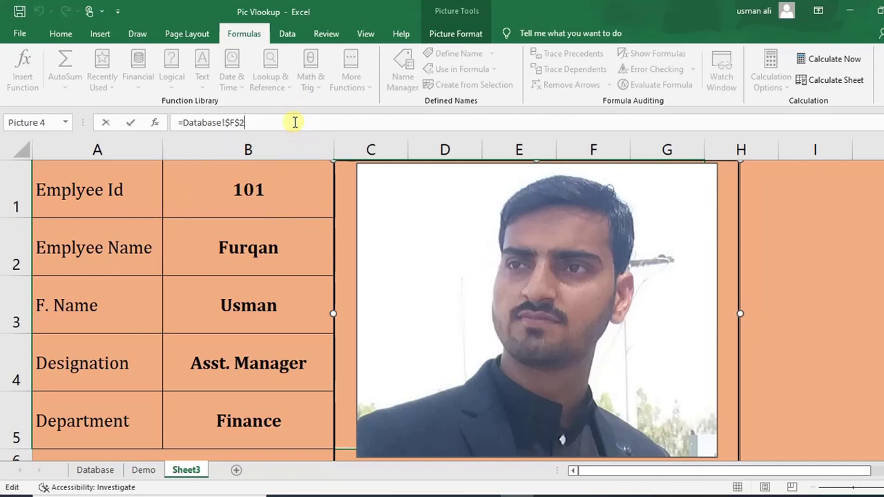
key(BackSpace)
key(BackSpace)
key(BackSpace)
key(BackSpace)
key(BackSpace)
key(BackSpace)
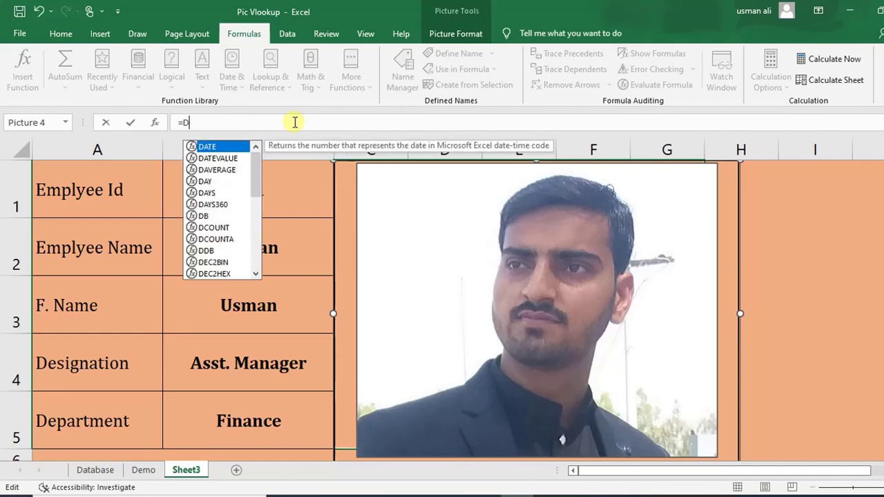
key(BackSpace)
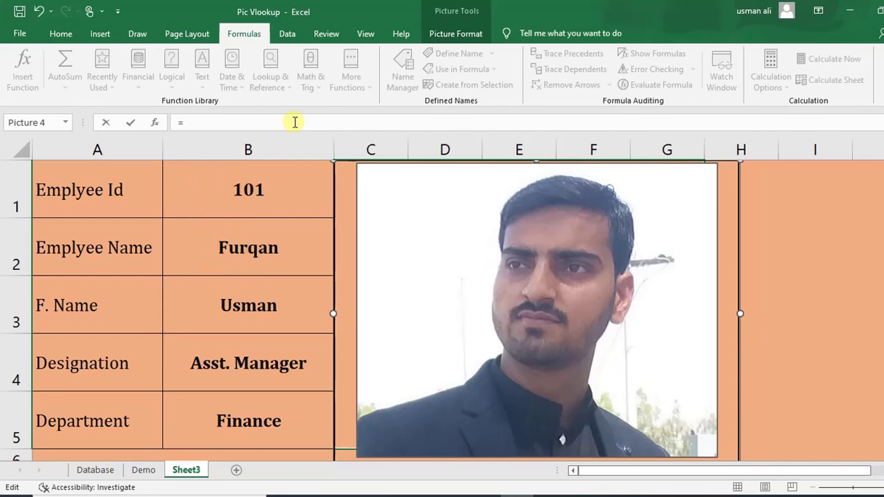
text(p)
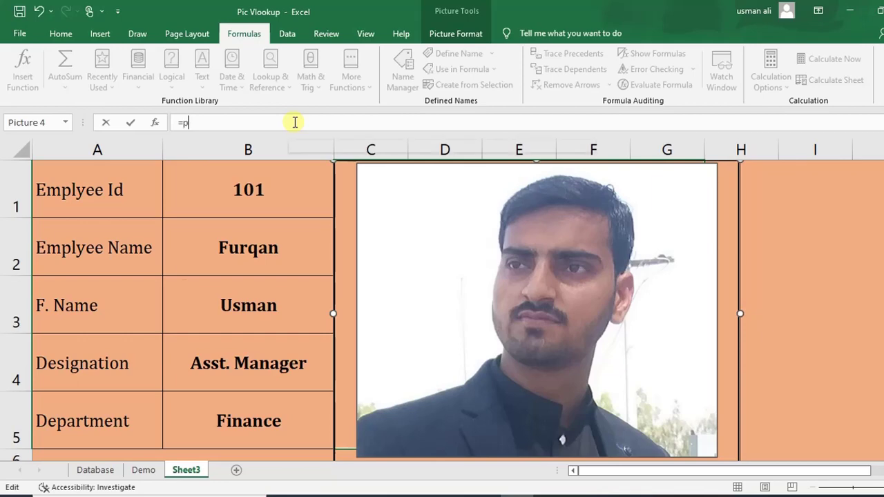
text(ho)
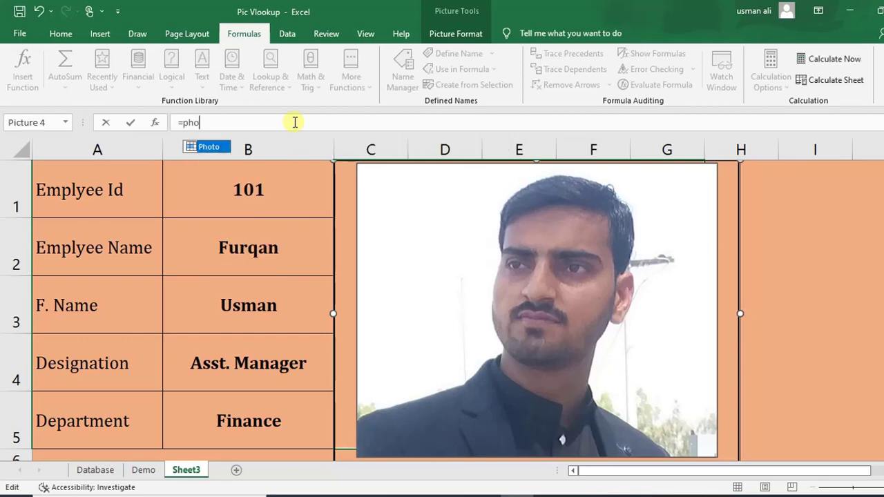
key(Return)
key(Return)
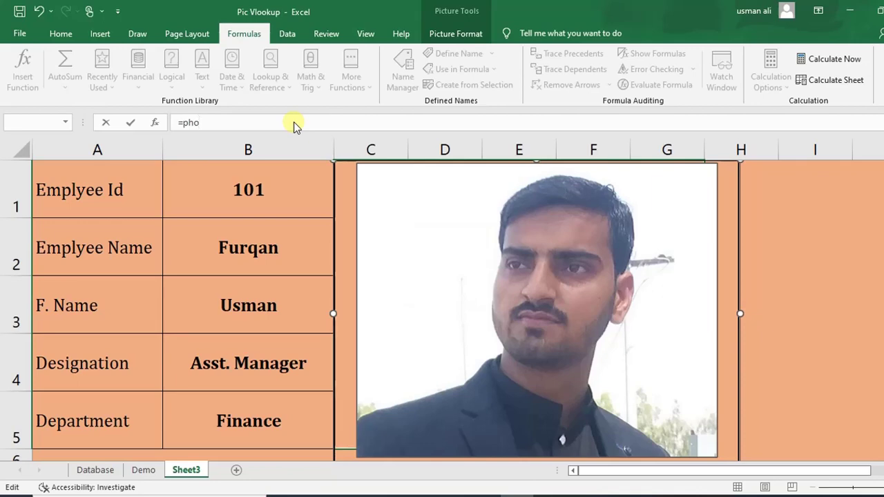
text(to)
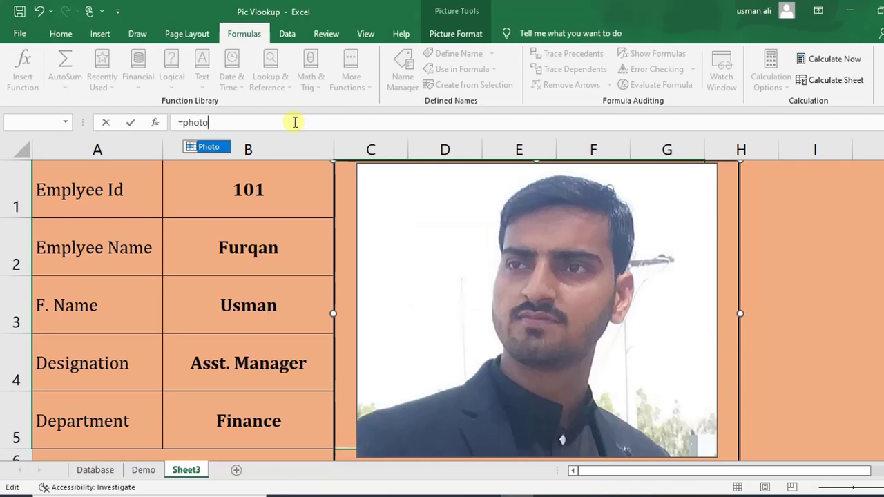
key(Return)
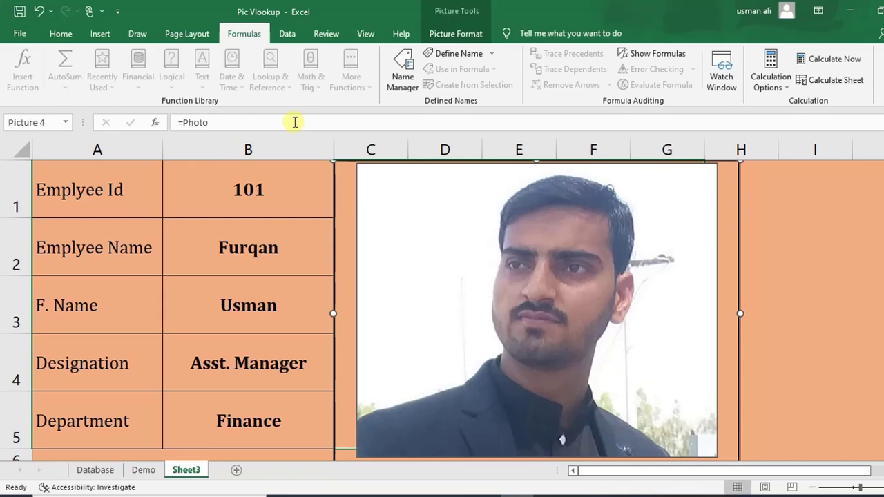
Step: Test the lookup by entering employee IDs 102 and then 103 in B1
click(255, 214)
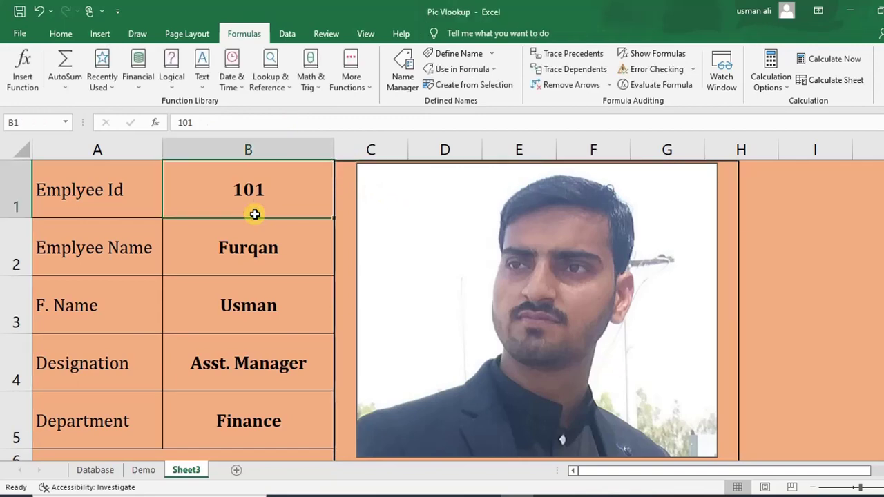
text(102)
key(Return)
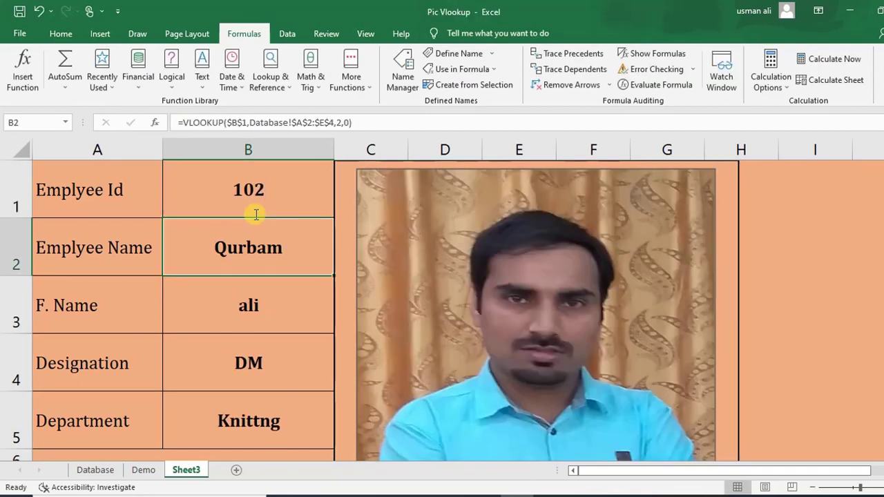
click(255, 214)
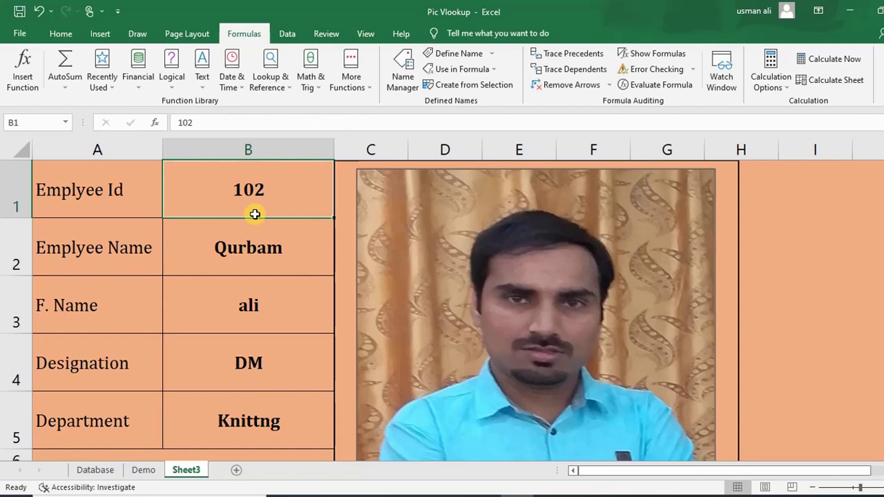
text(103)
key(Tab)
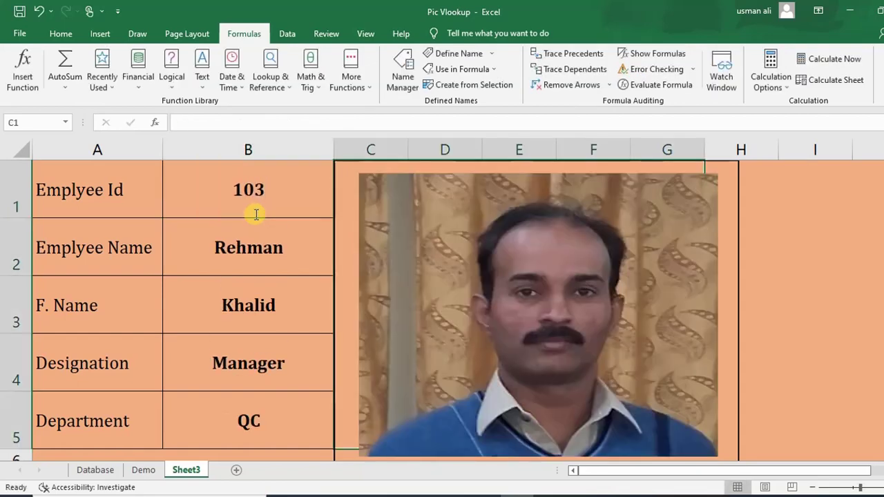
Step: Check the Department value and select the linked picture to inspect its formula
key(Left)
key(Down)
key(Down)
key(Down)
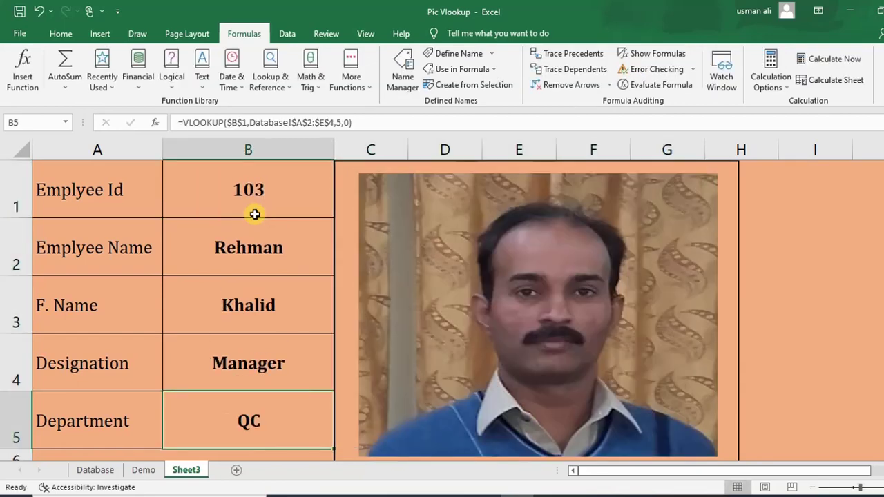
key(Left)
key(Right)
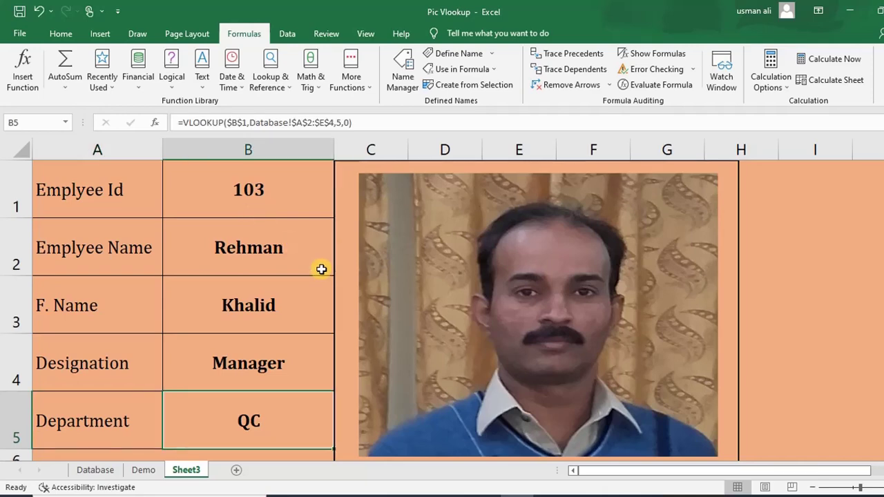
click(344, 257)
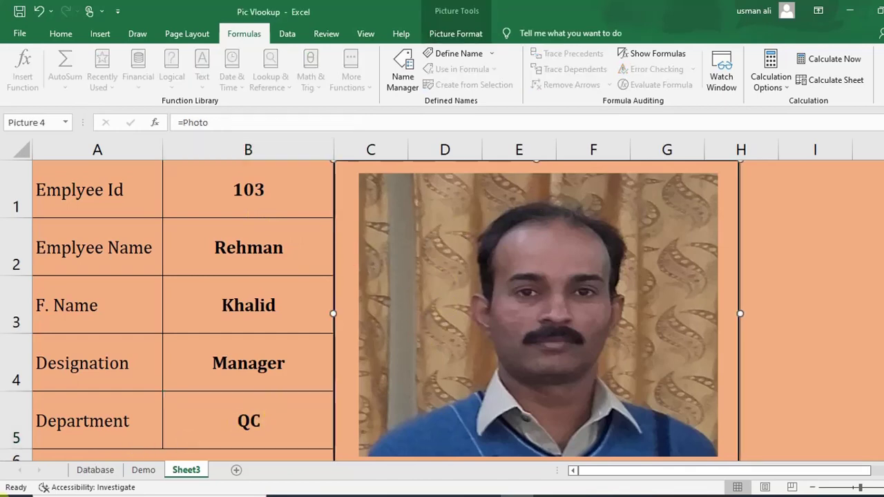
Step: Drag employee 103's photo lower in column F on Database, then recheck Sheet3
click(93, 472)
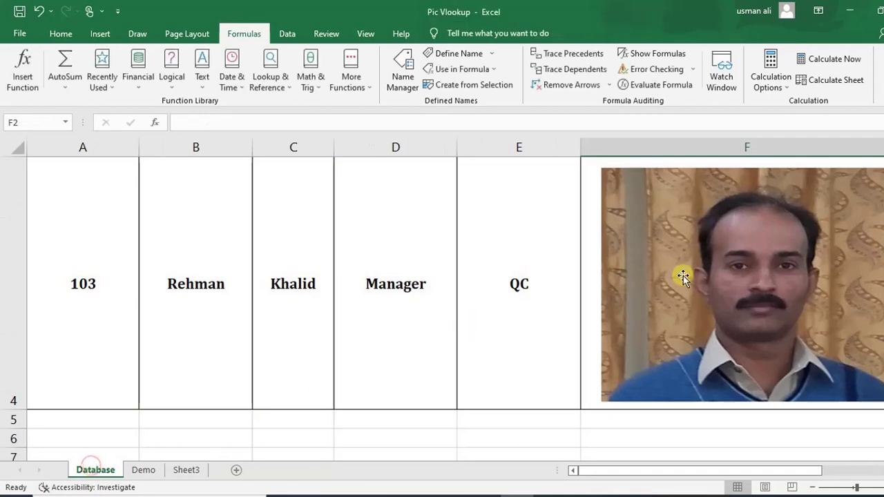
click(752, 247)
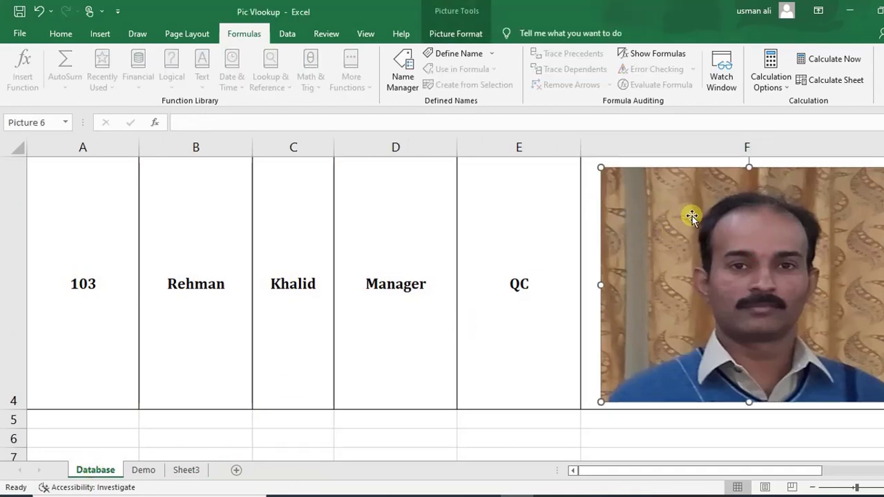
key(Up)
key(Up)
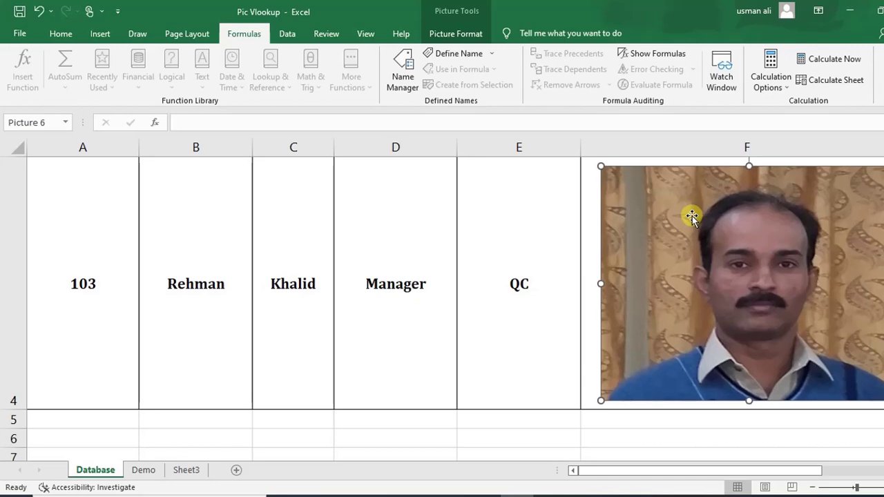
drag(692, 215, 692, 305)
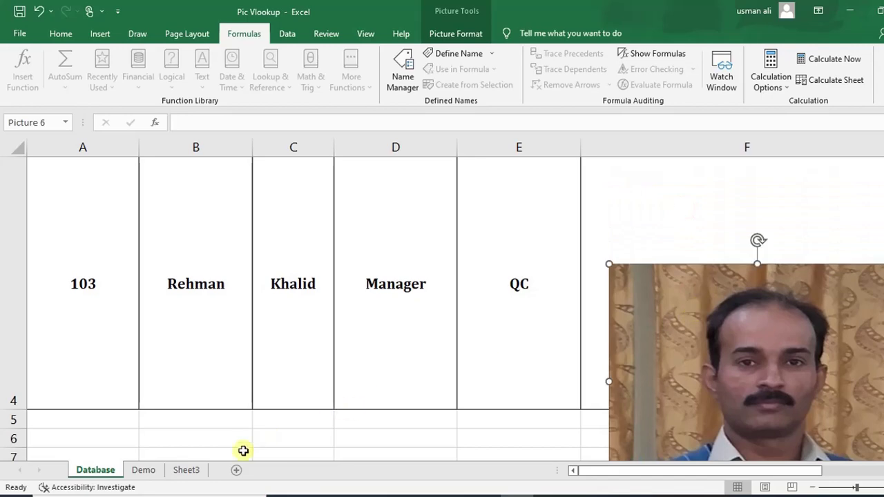
click(186, 469)
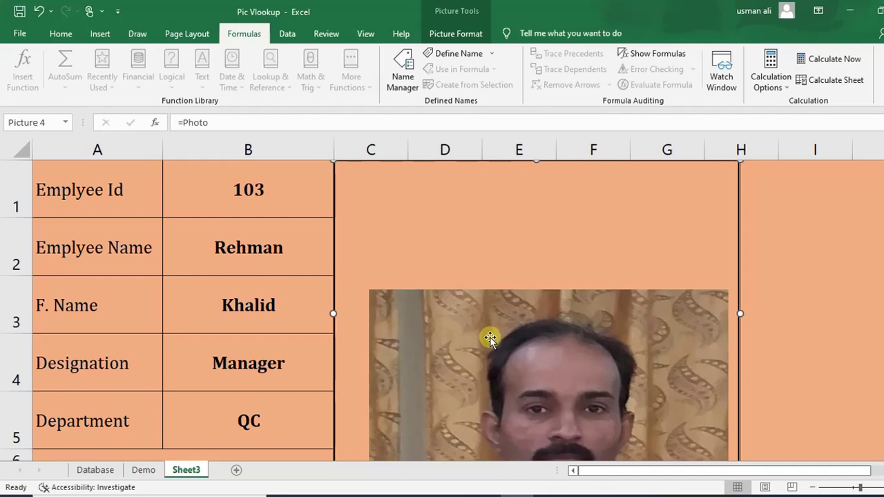
Step: Enter employee ID 101 in Sheet3's B1
click(278, 194)
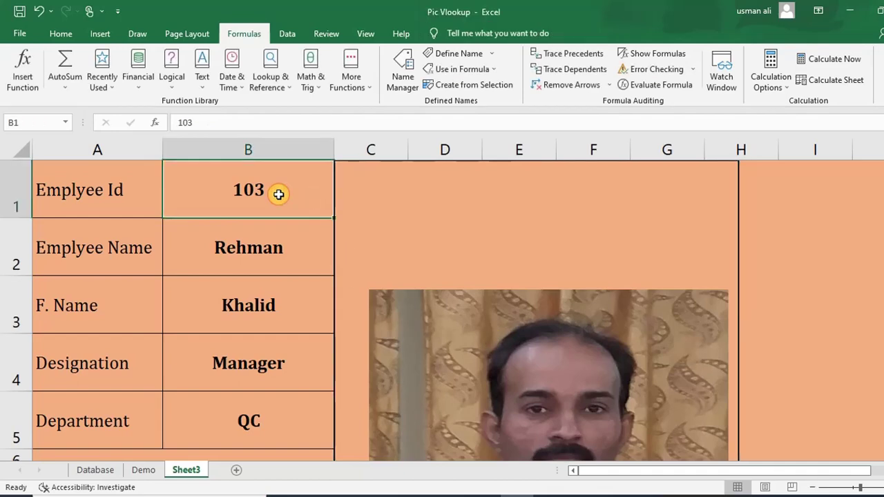
text(101)
key(Return)
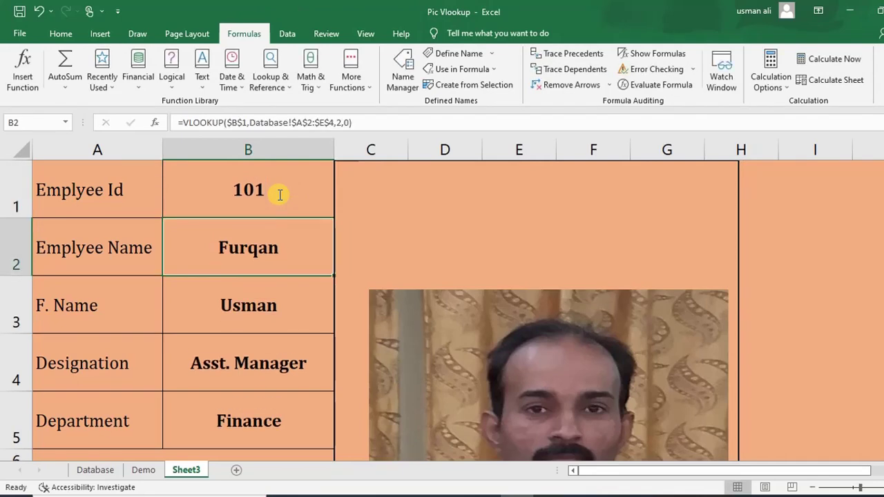
click(278, 194)
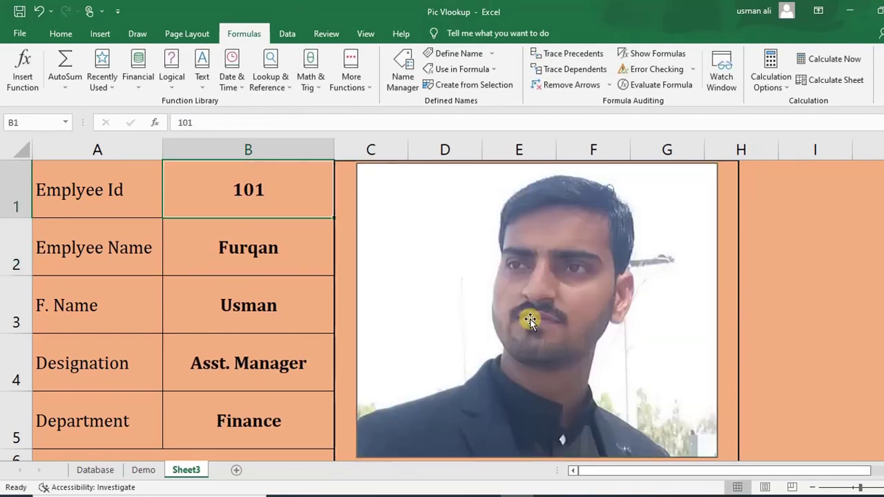
Step: Drag employee 101's photo left over columns D–E on Database and view Sheet3
click(110, 472)
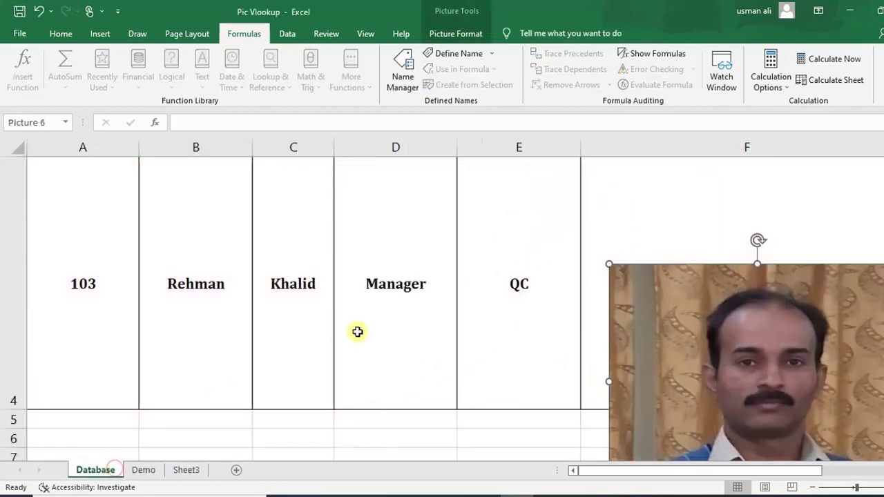
click(347, 297)
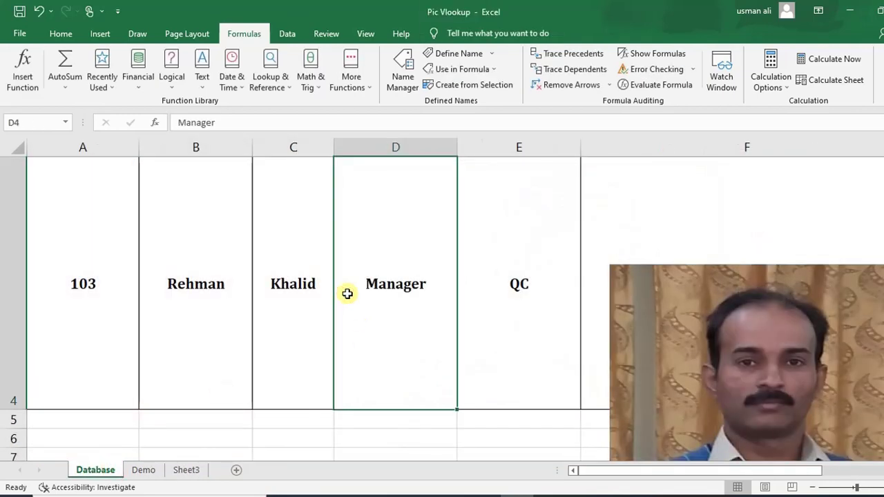
key(ctrl+Up)
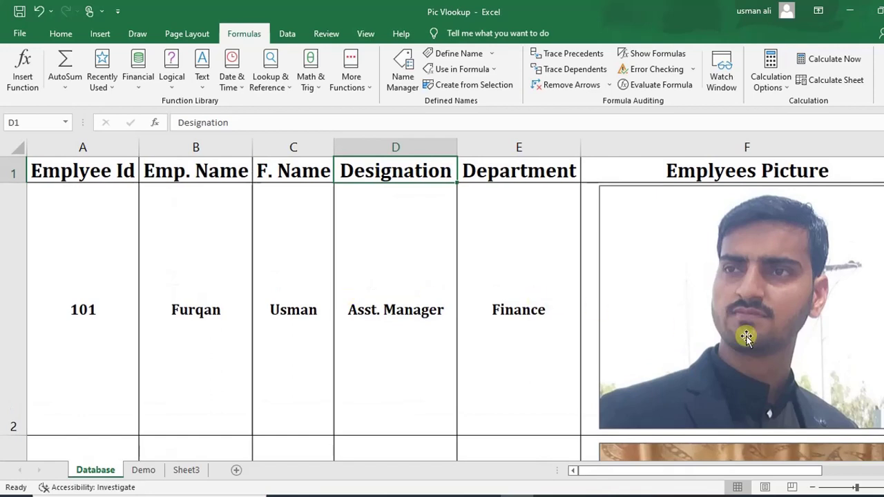
mouse_move(700, 279)
mouse_down()
mouse_move(455, 278)
mouse_move(493, 270)
mouse_up()
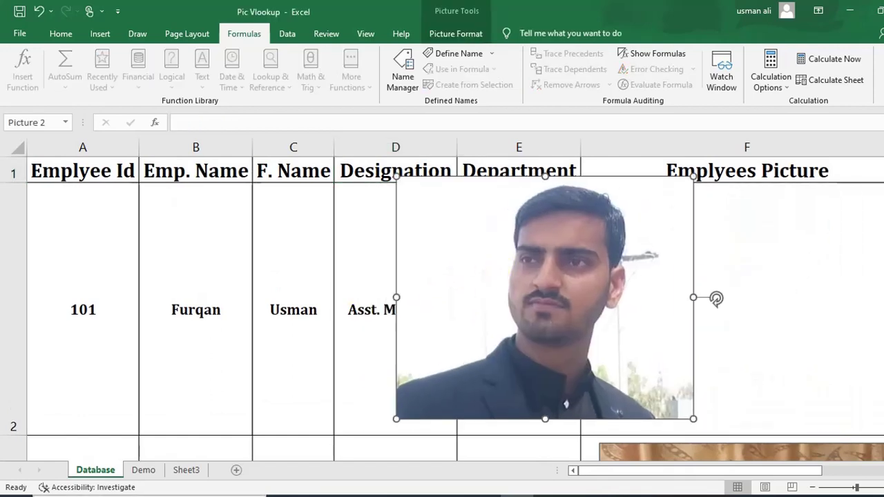
click(178, 470)
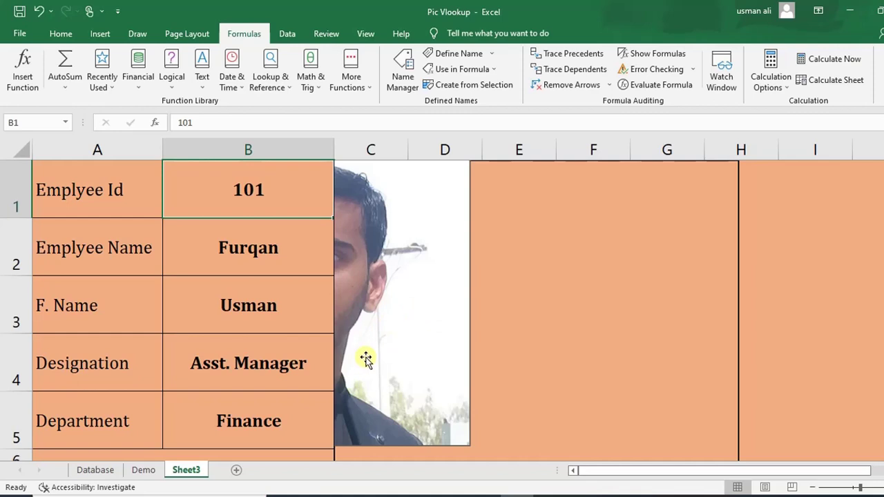
Step: On the Database sheet, move Picture 2 (employee 101's photo) back into its column F cell
click(80, 476)
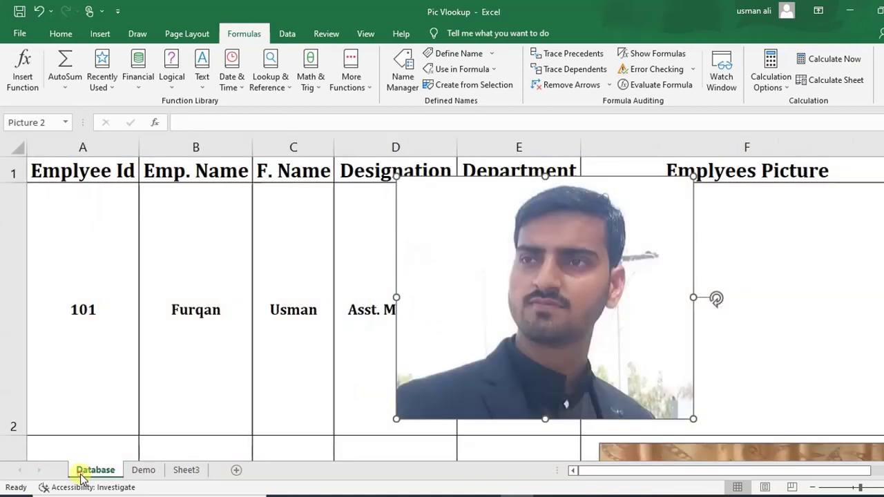
drag(509, 309, 699, 314)
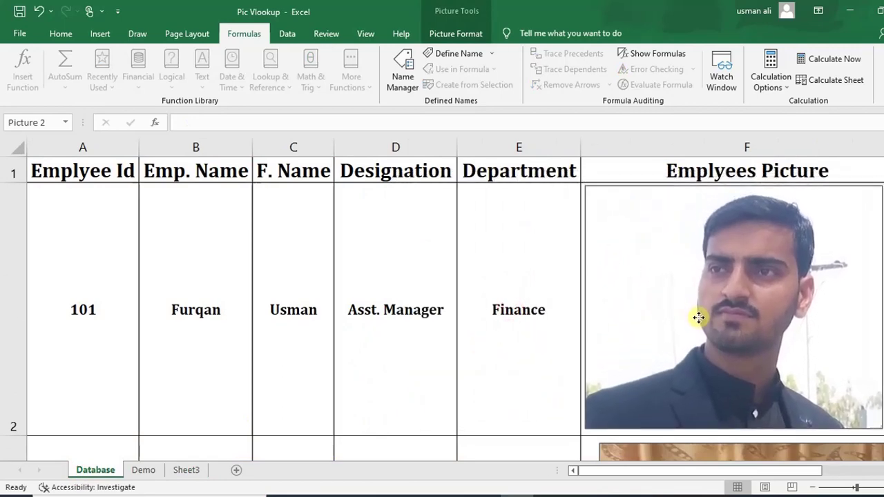
drag(699, 314, 713, 318)
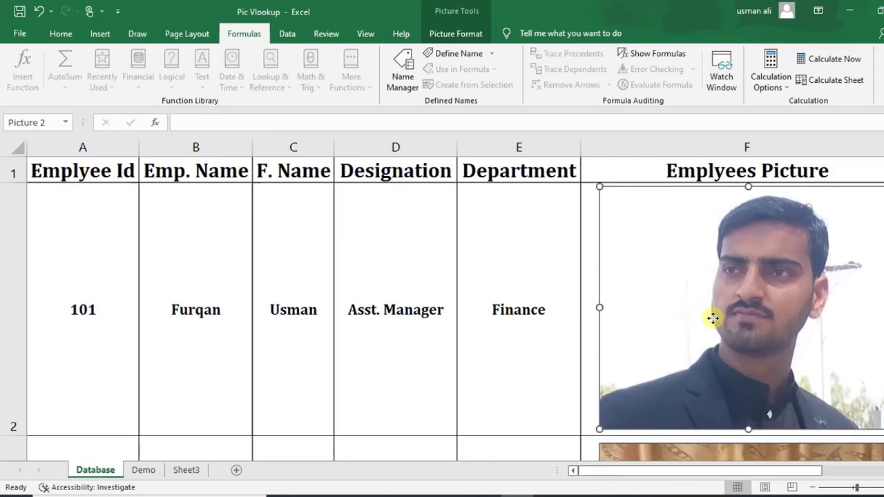
click(543, 337)
Step: Drag employee 103's photo (Picture 6) up to row 4's top edge in column F
key(Down)
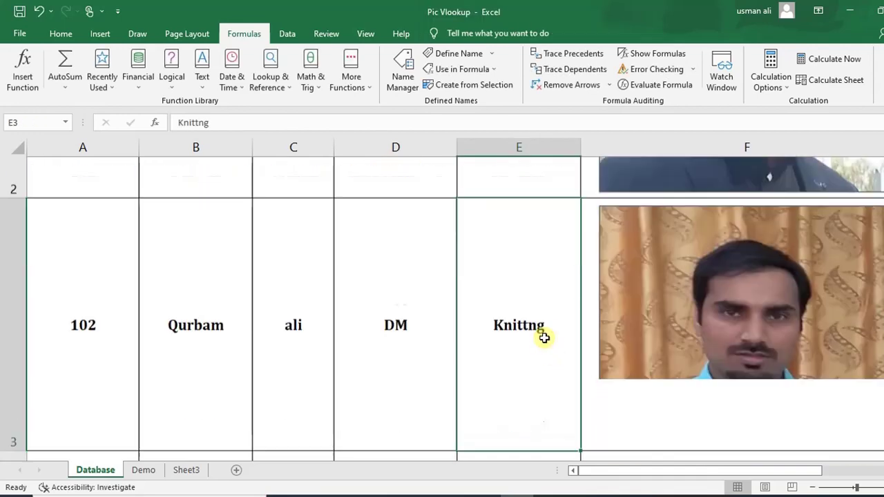
key(Down)
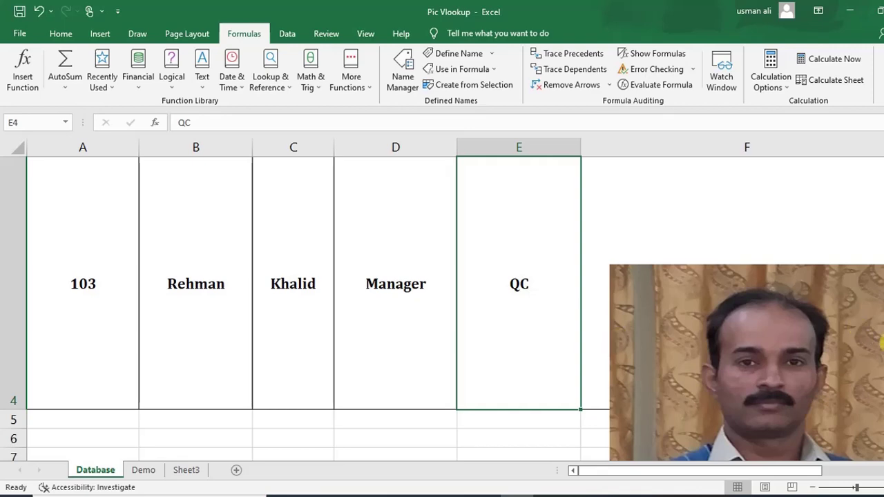
mouse_move(874, 341)
mouse_down()
mouse_move(866, 219)
mouse_move(868, 240)
mouse_up()
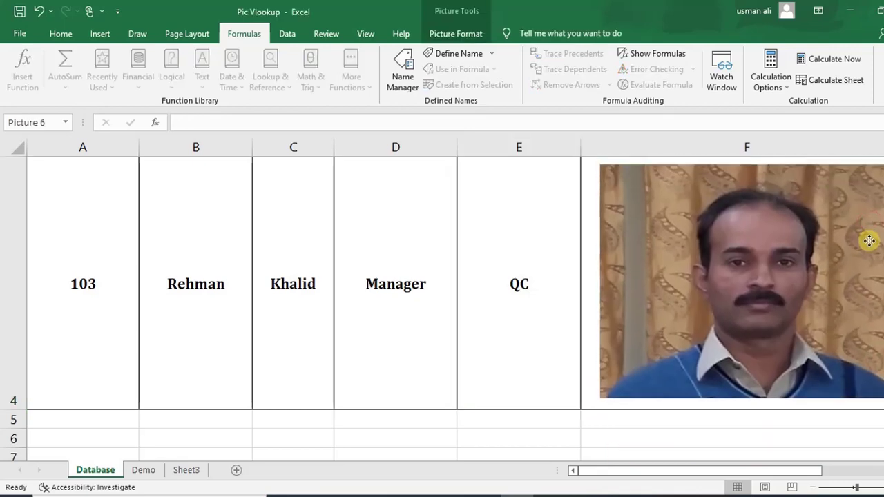
click(535, 271)
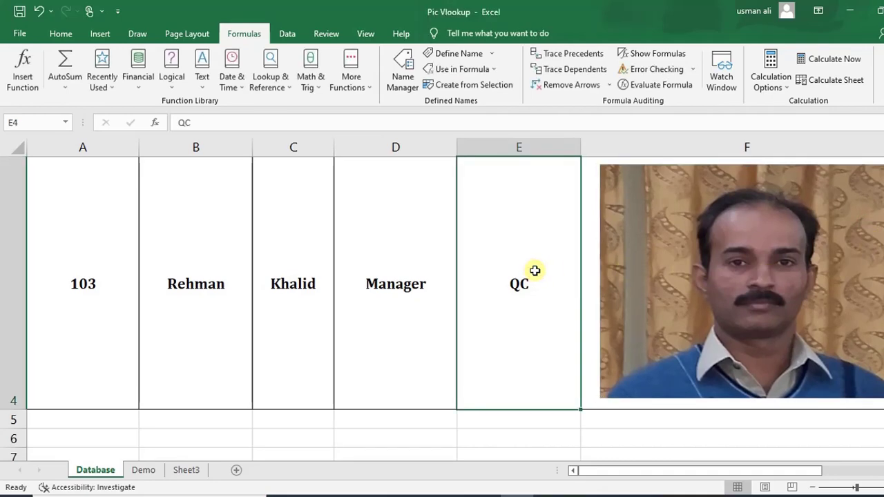
Step: Move the selection through the table to employee ID 103 in cell A4
key(Left)
key(Up)
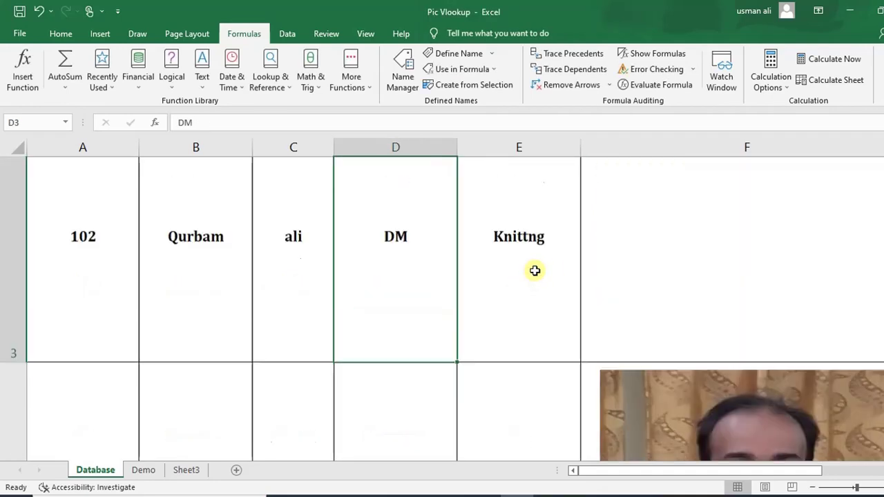
key(Up)
key(Up)
key(Left)
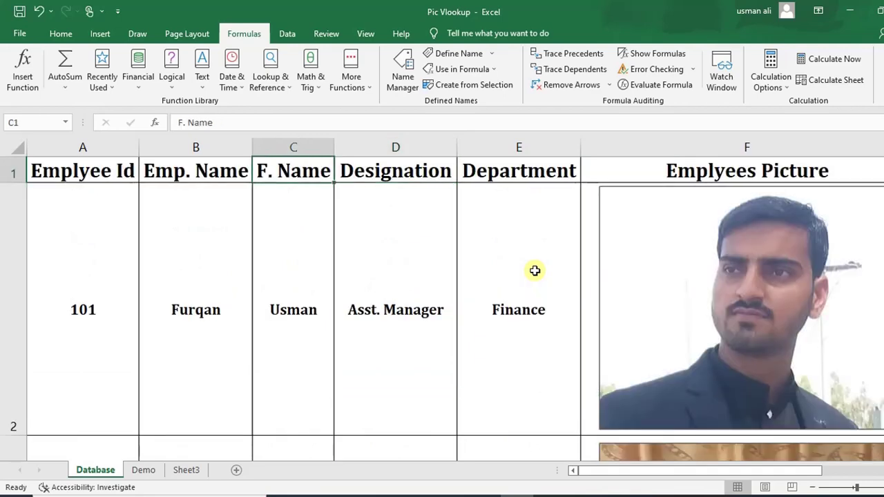
key(Left)
key(Left)
key(Down)
key(Down)
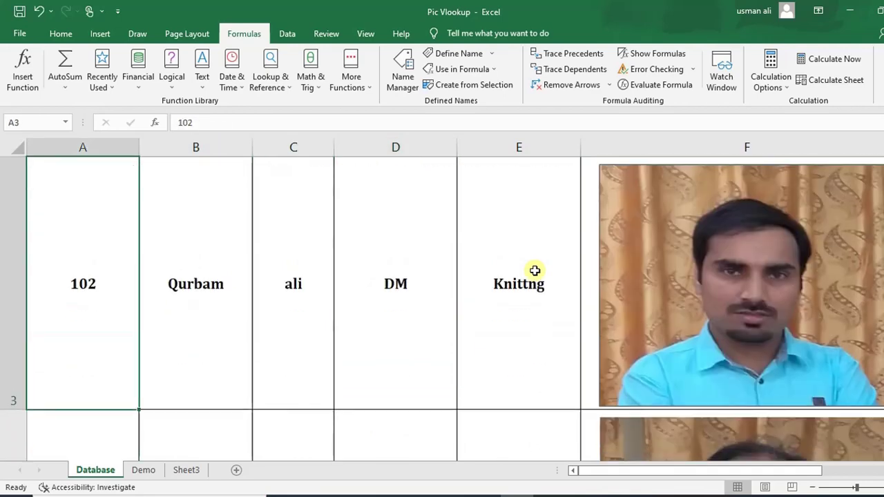
key(Down)
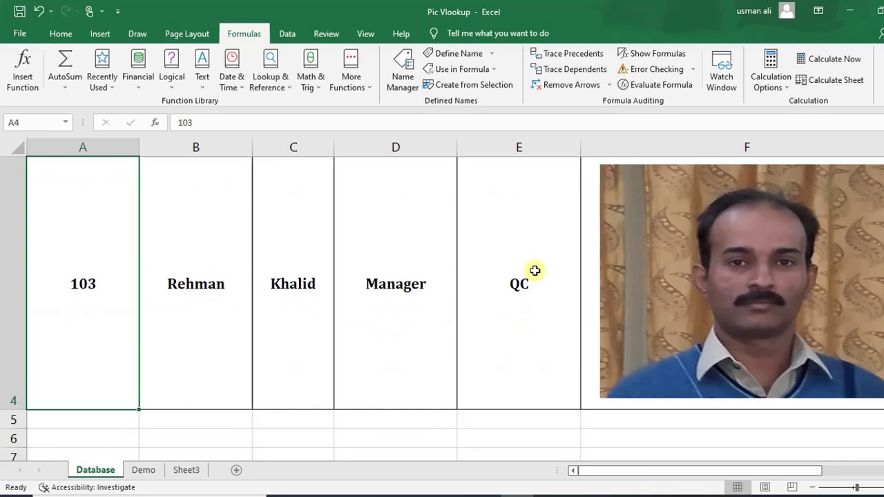